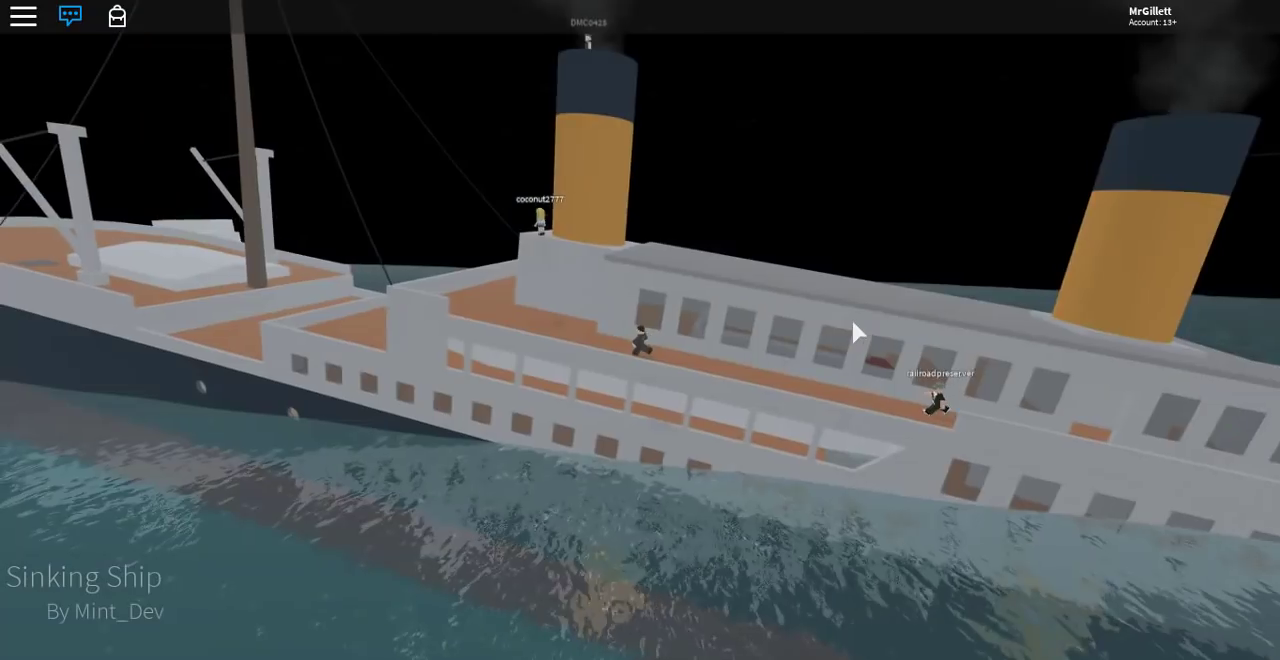
scroll(851, 317, up, 5)
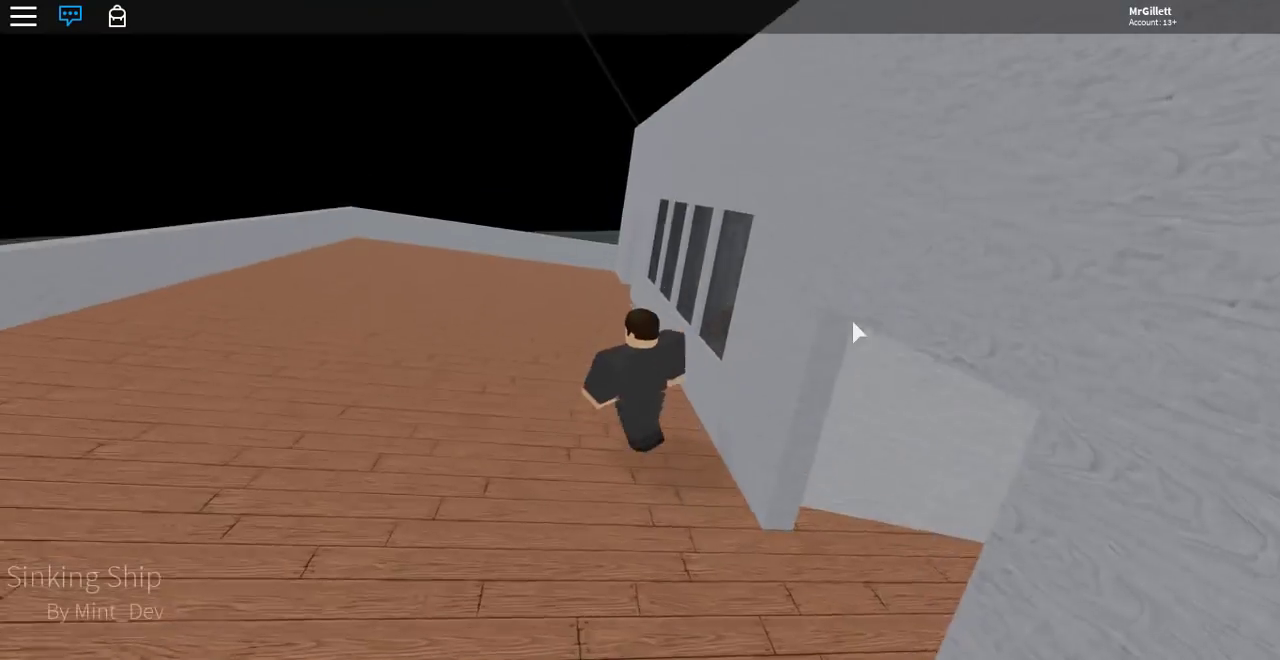
scroll(851, 317, down, 5)
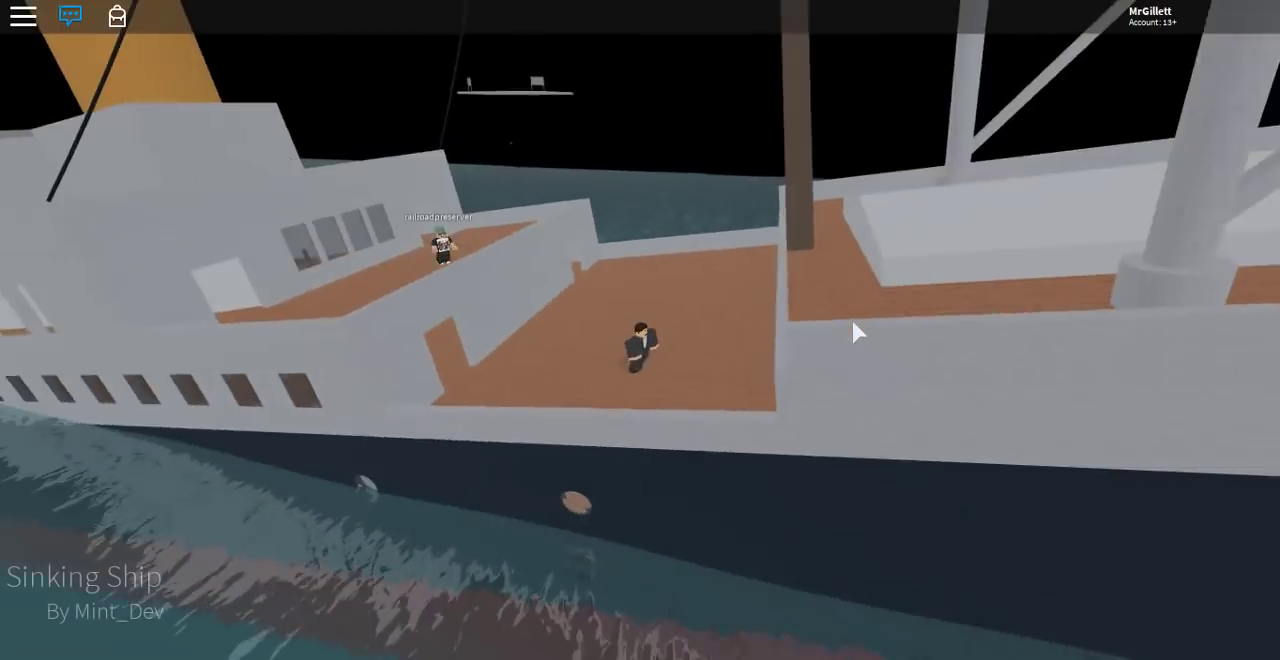
scroll(851, 317, up, 5)
Step: Walk from the deck corridor across the flooded dining deck and out onto the outdoor deck
key(w)
key(w)
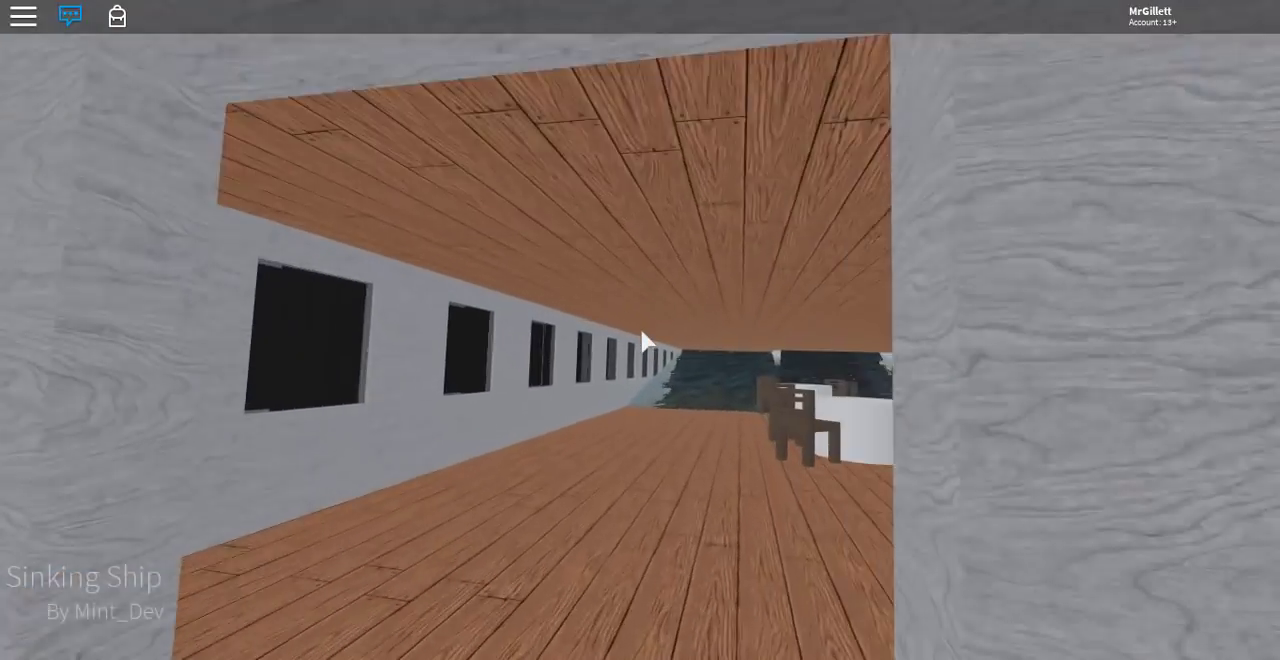
key(w)
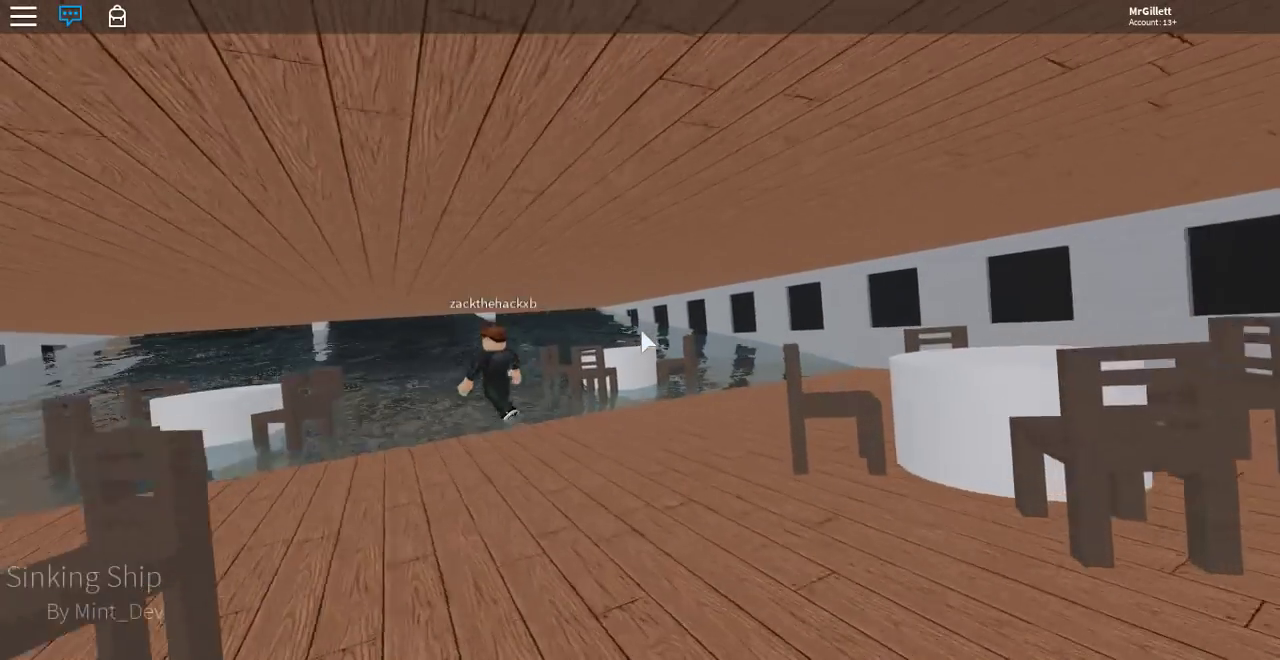
key(w)
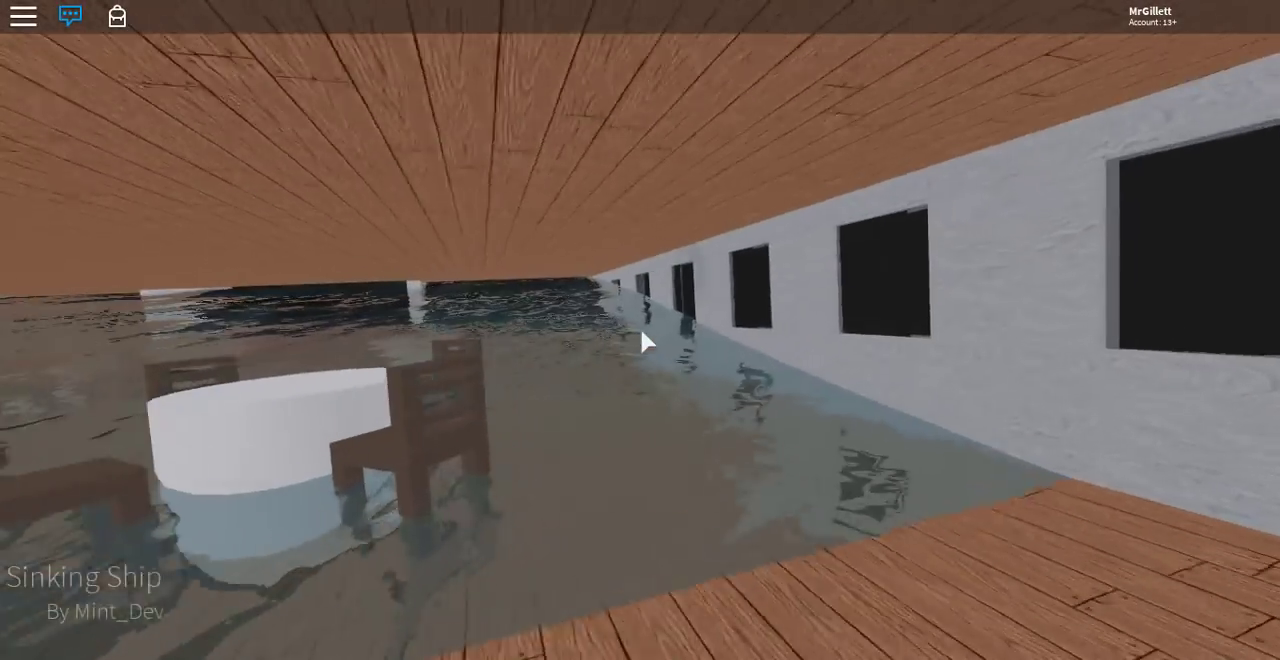
key(w)
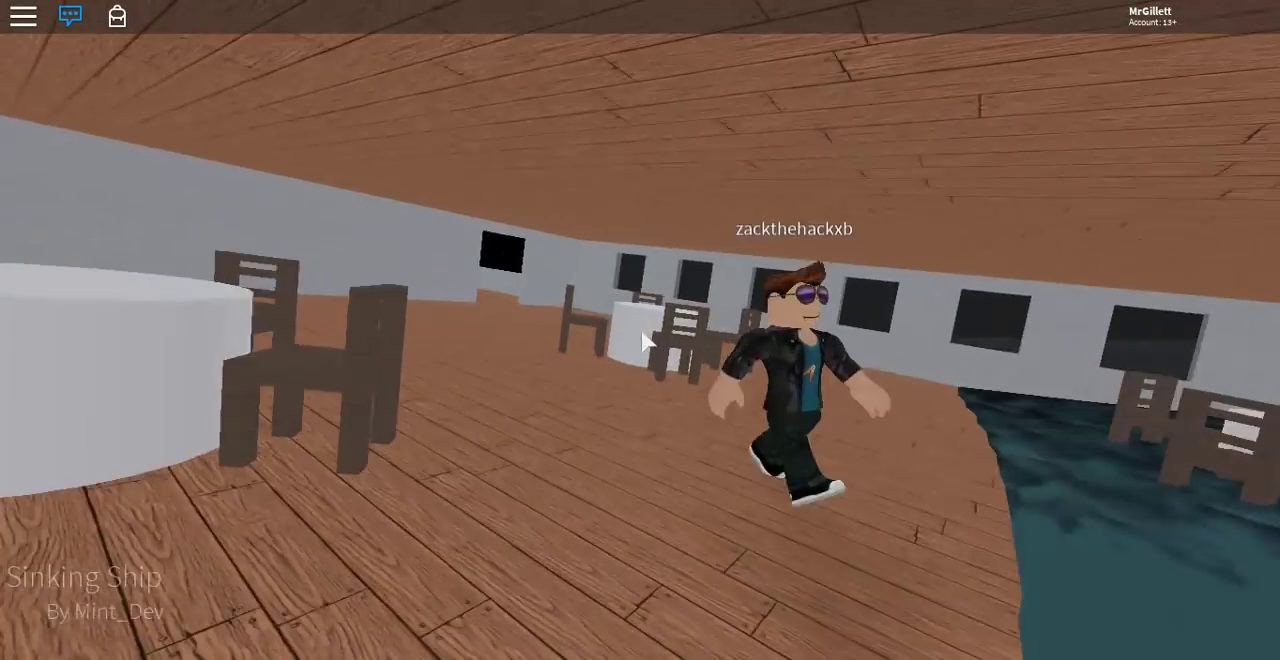
key(w)
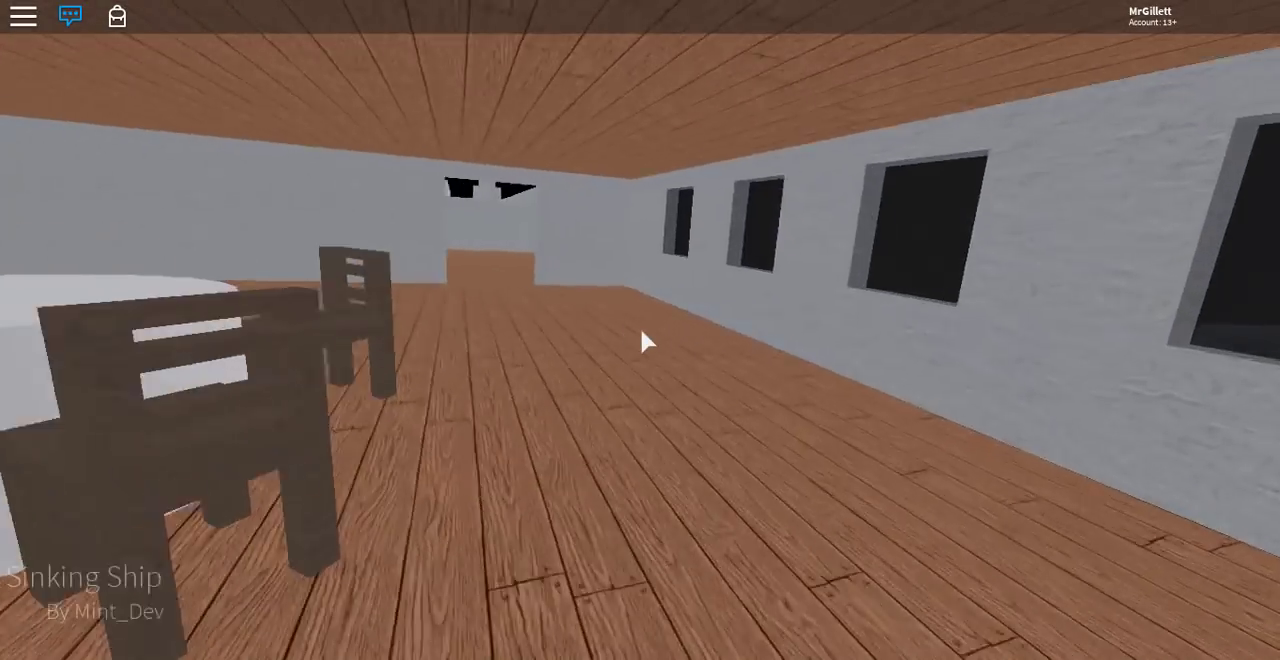
key(w)
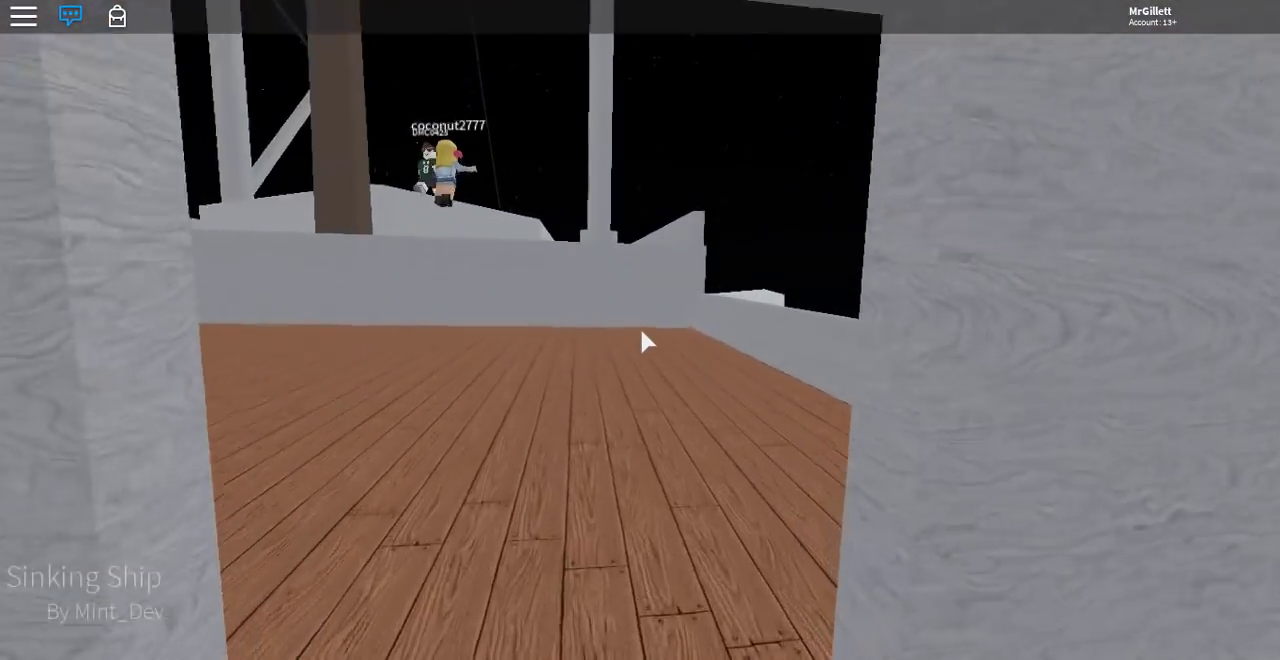
key(w)
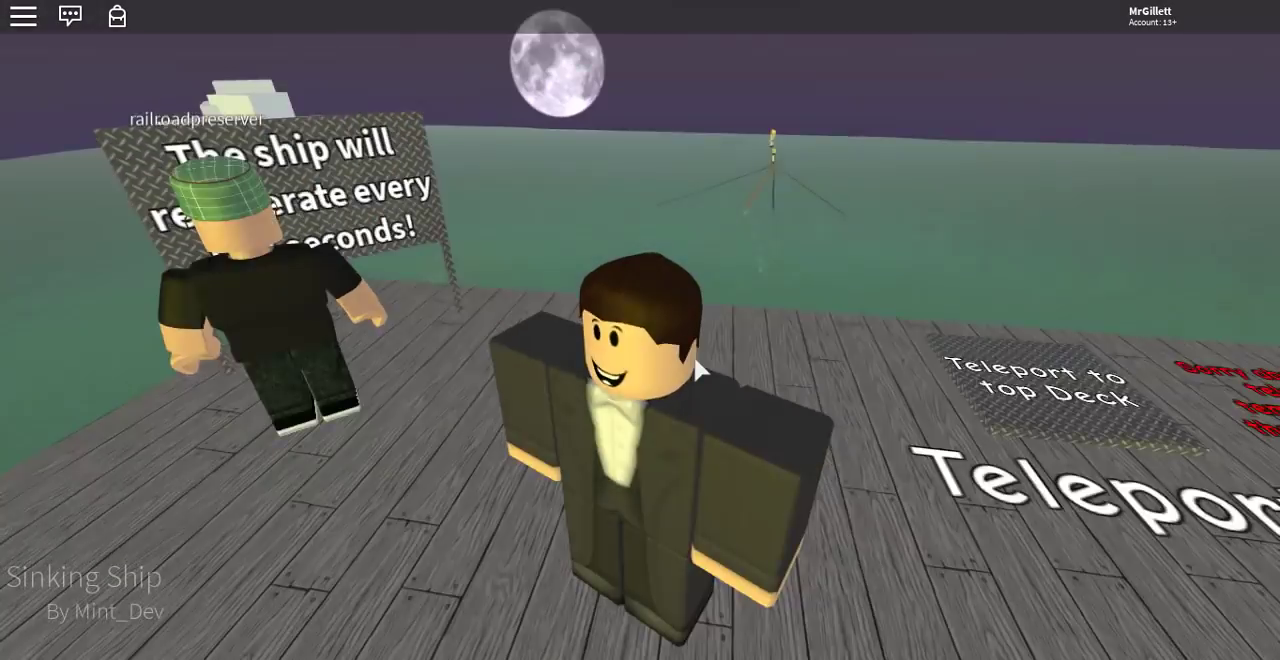
Step: Turn the camera from the dock toward the sign and another player
drag(841, 389, 652, 340)
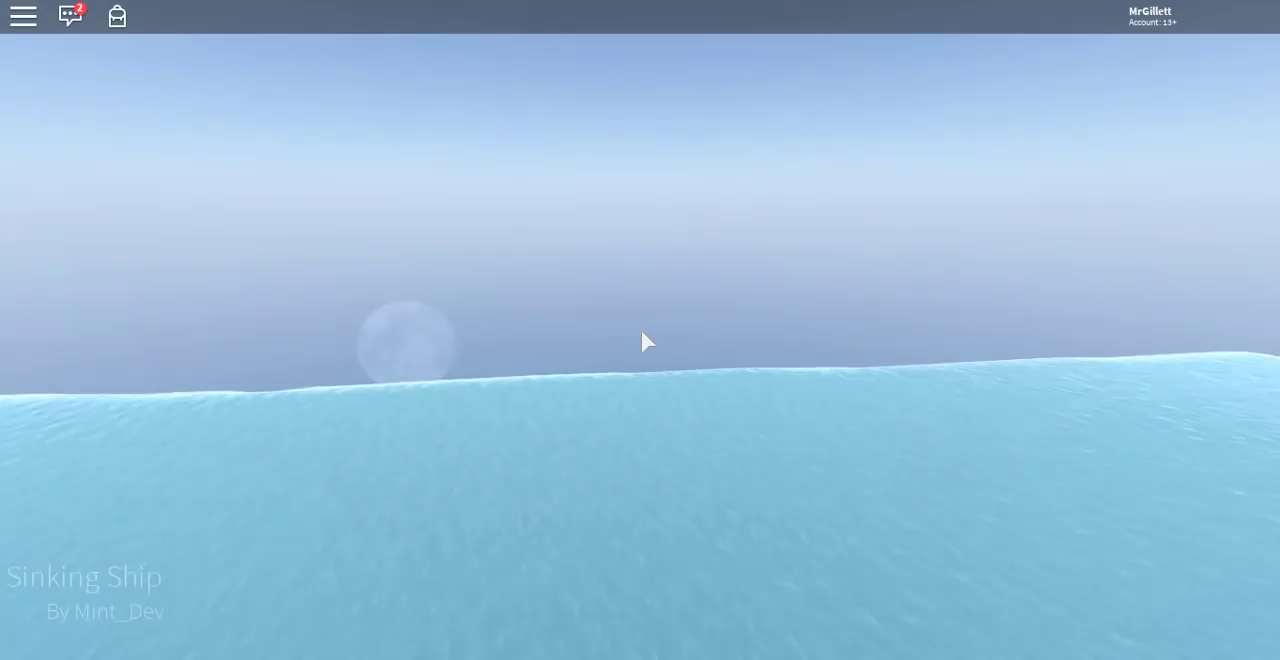
Step: Walk the liner's deck, drop to the tilting lower deck, and look toward the console
drag(645, 341, 645, 341)
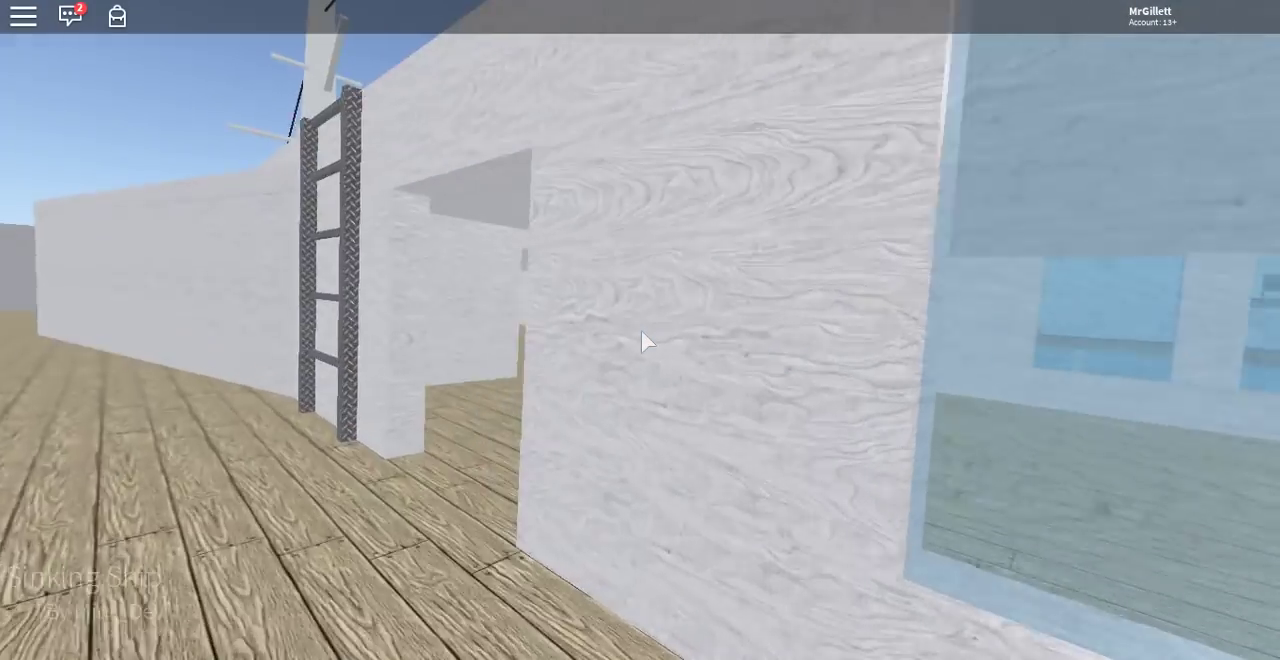
key(w)
key(w)
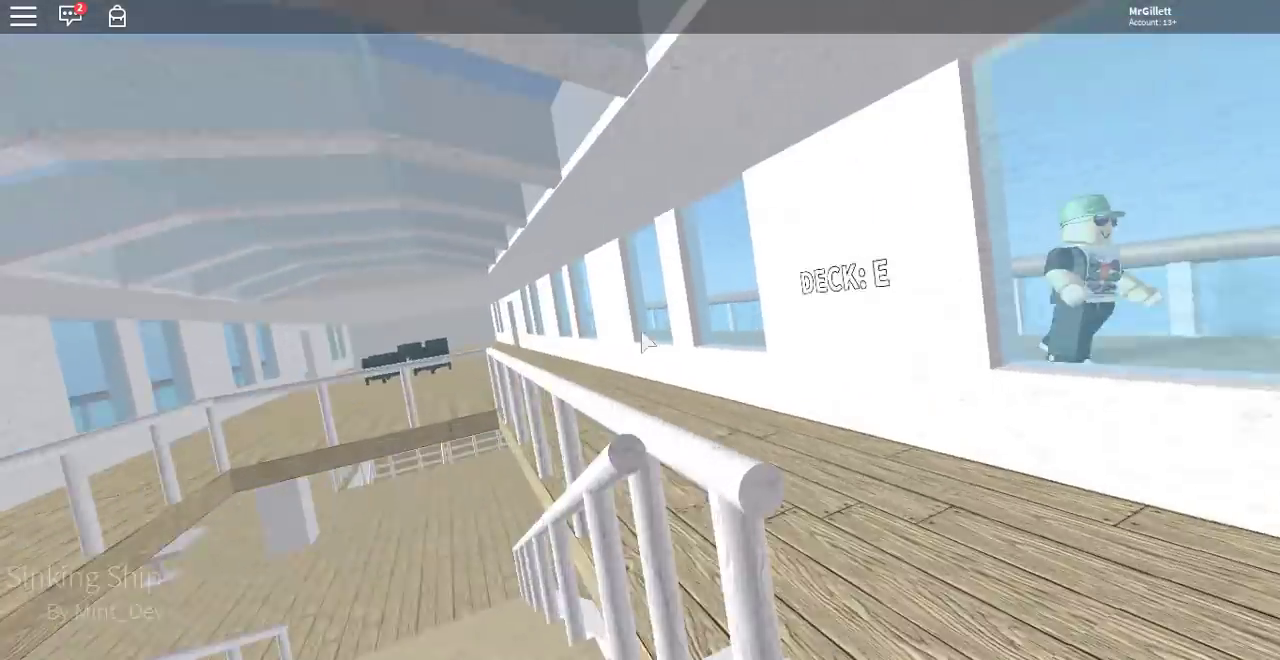
key(w)
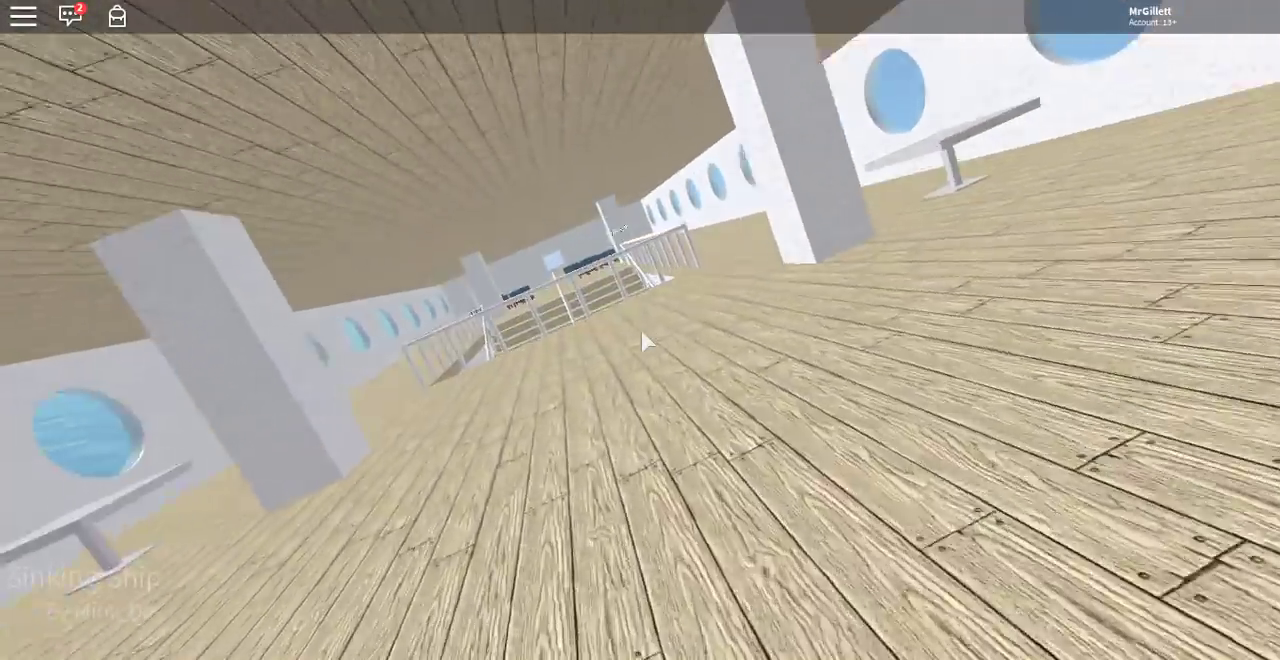
key(w)
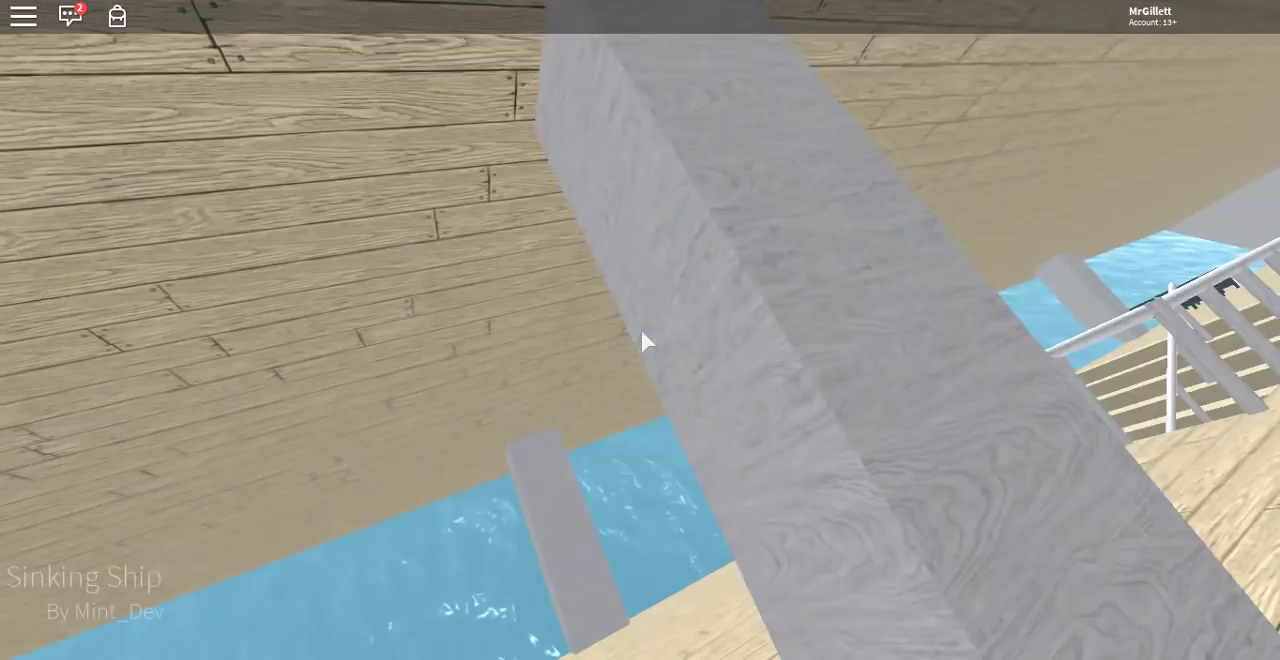
scroll(643, 342, down, 3)
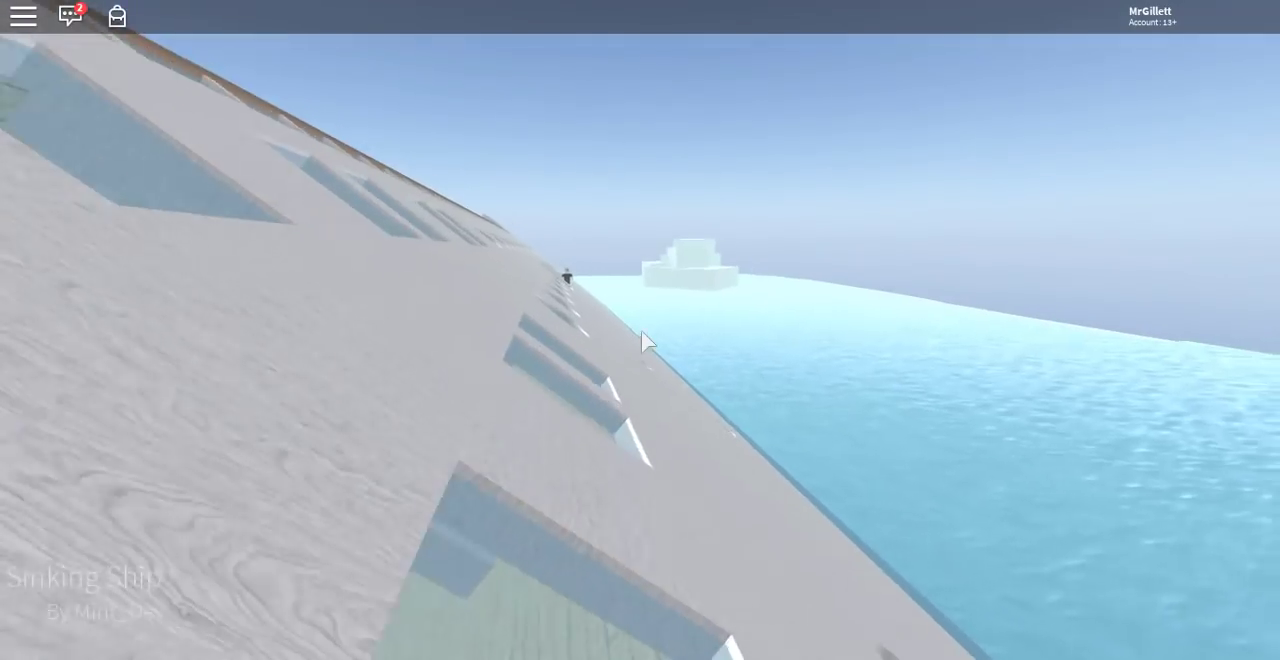
scroll(645, 340, down, 3)
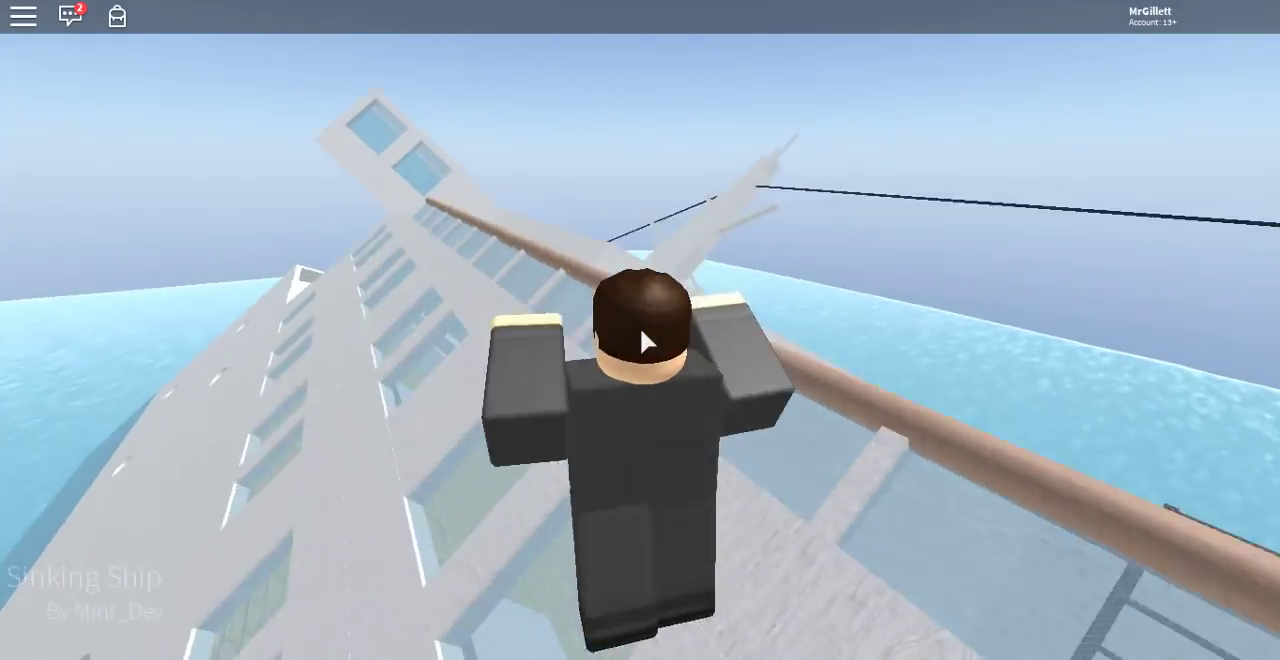
scroll(645, 340, up, 3)
right_click(645, 342)
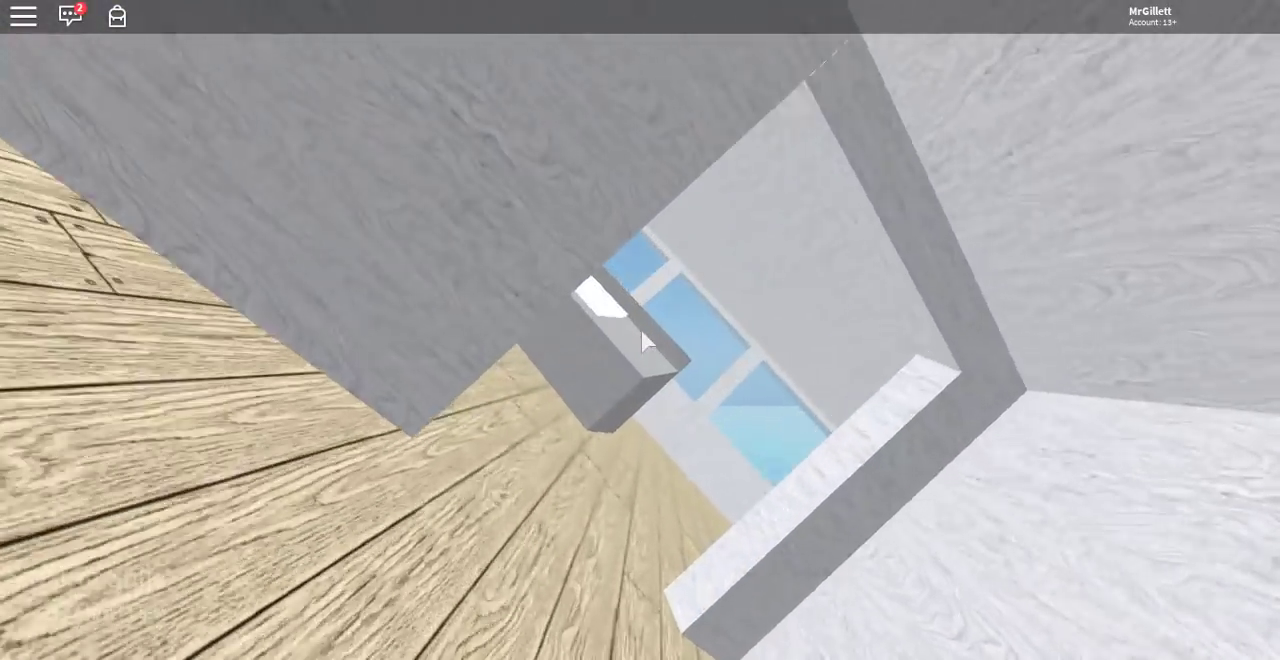
drag(645, 342, 645, 342)
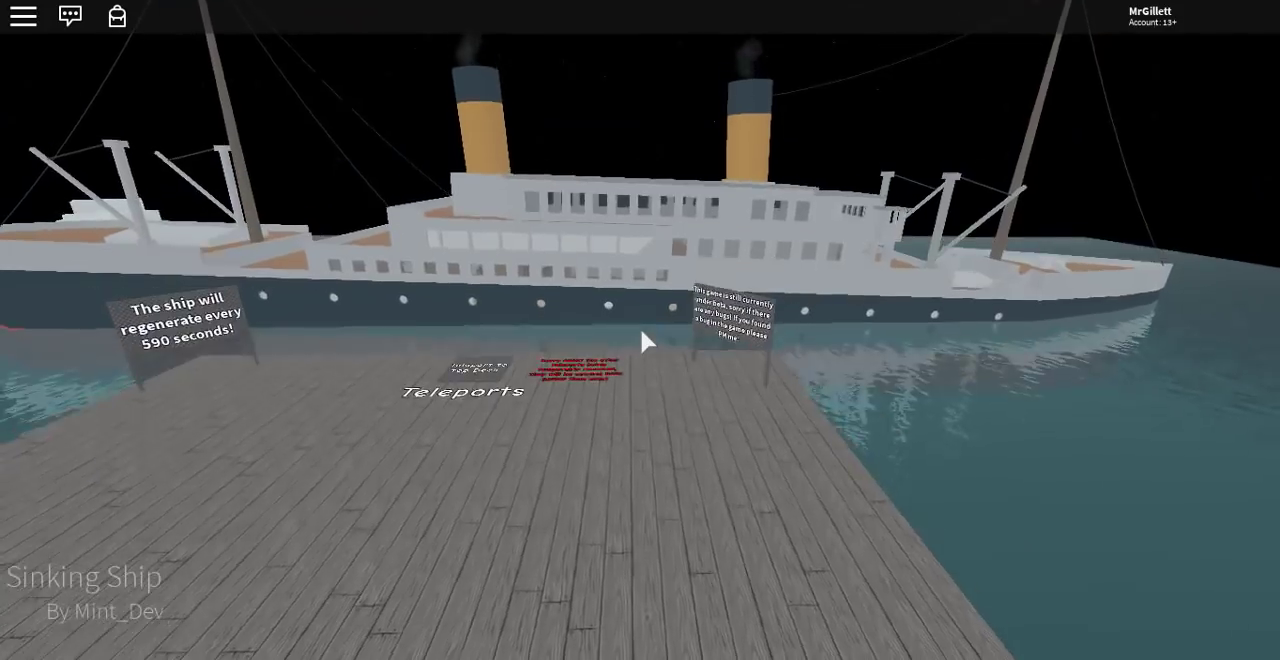
Step: Teleport to the top deck, walk past the mast, and drop inside via the grey plate
key(w)
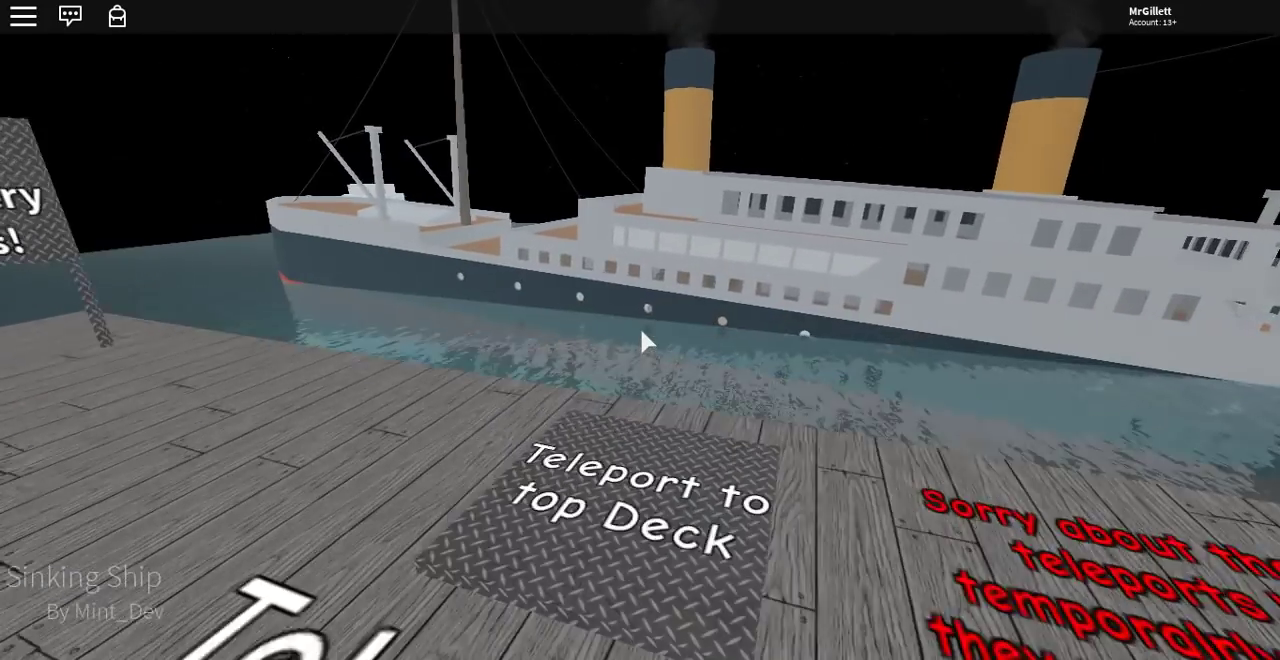
key(w)
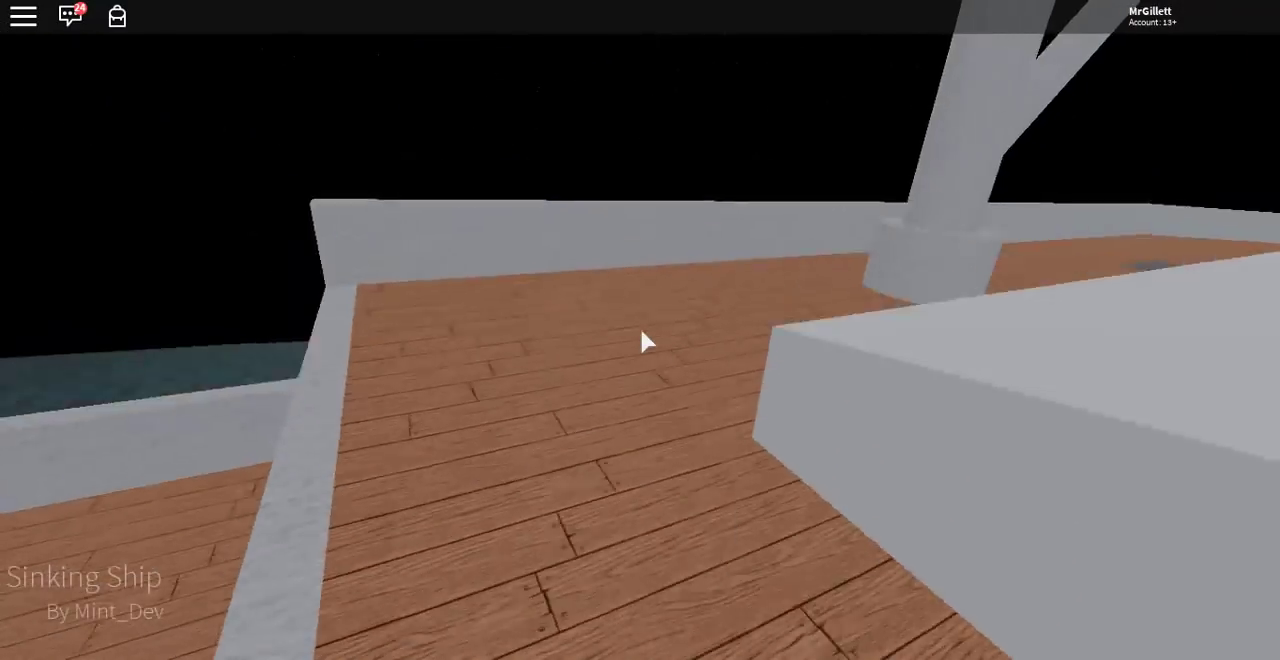
key(w)
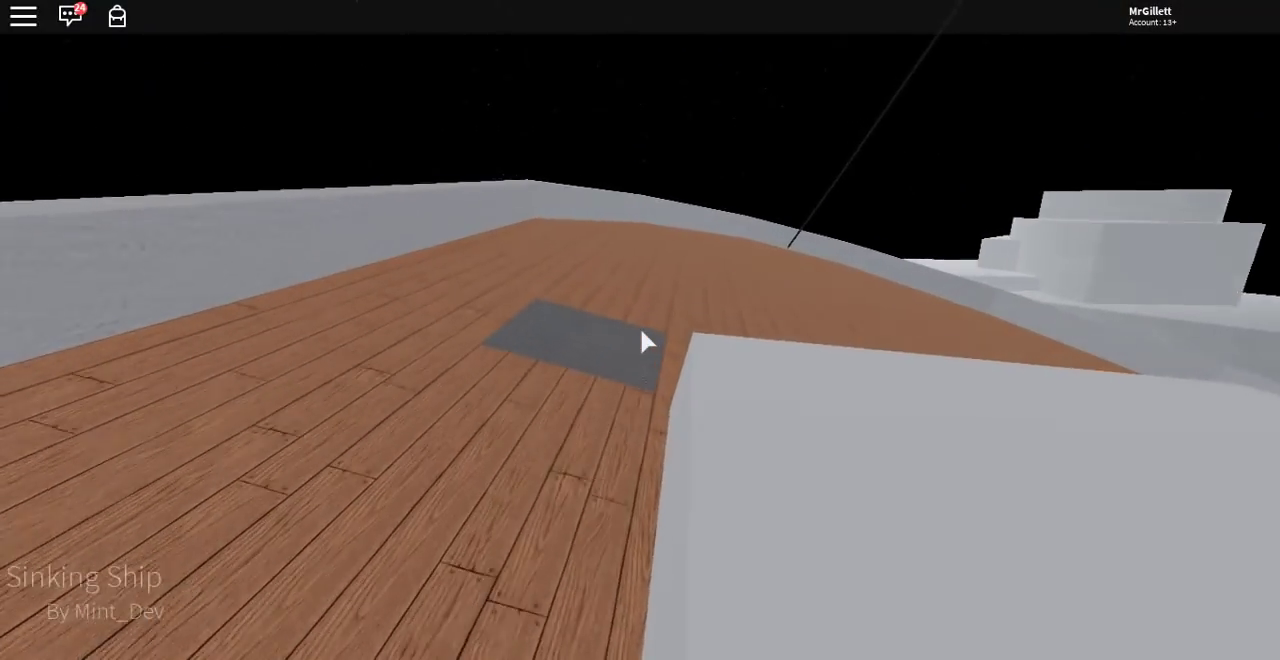
key(w)
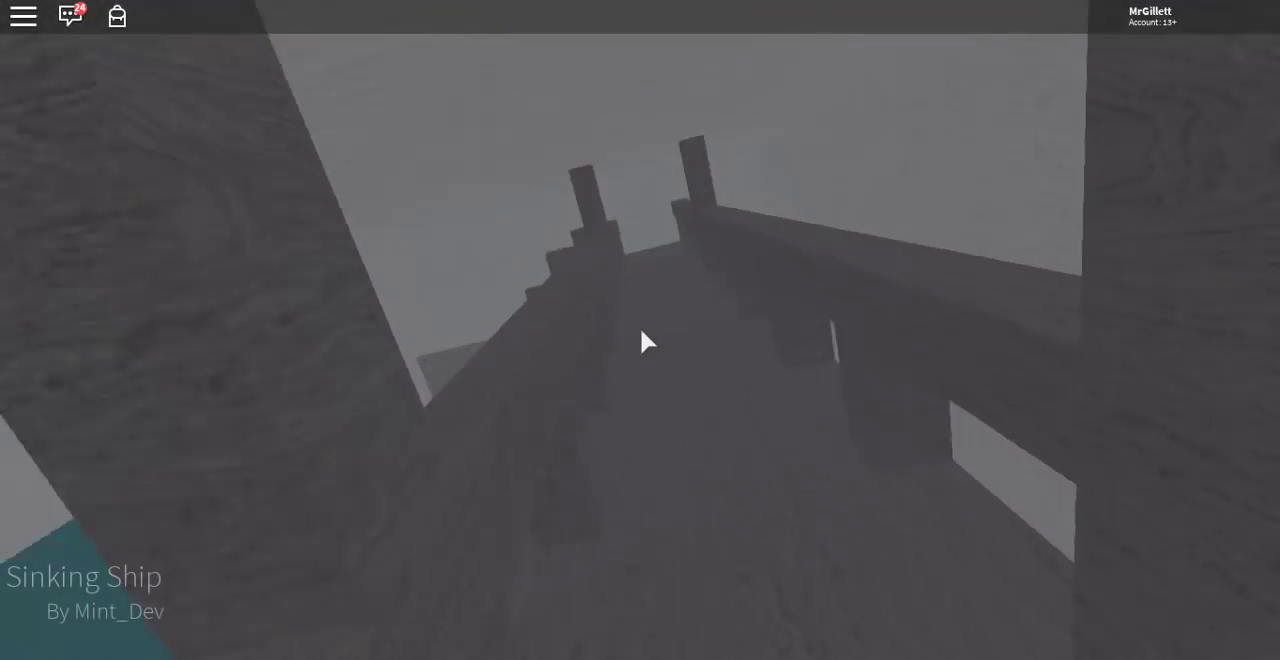
Step: Climb the wooden stairs and follow the wooden corridor into the flooded passage
key(w)
key(w)
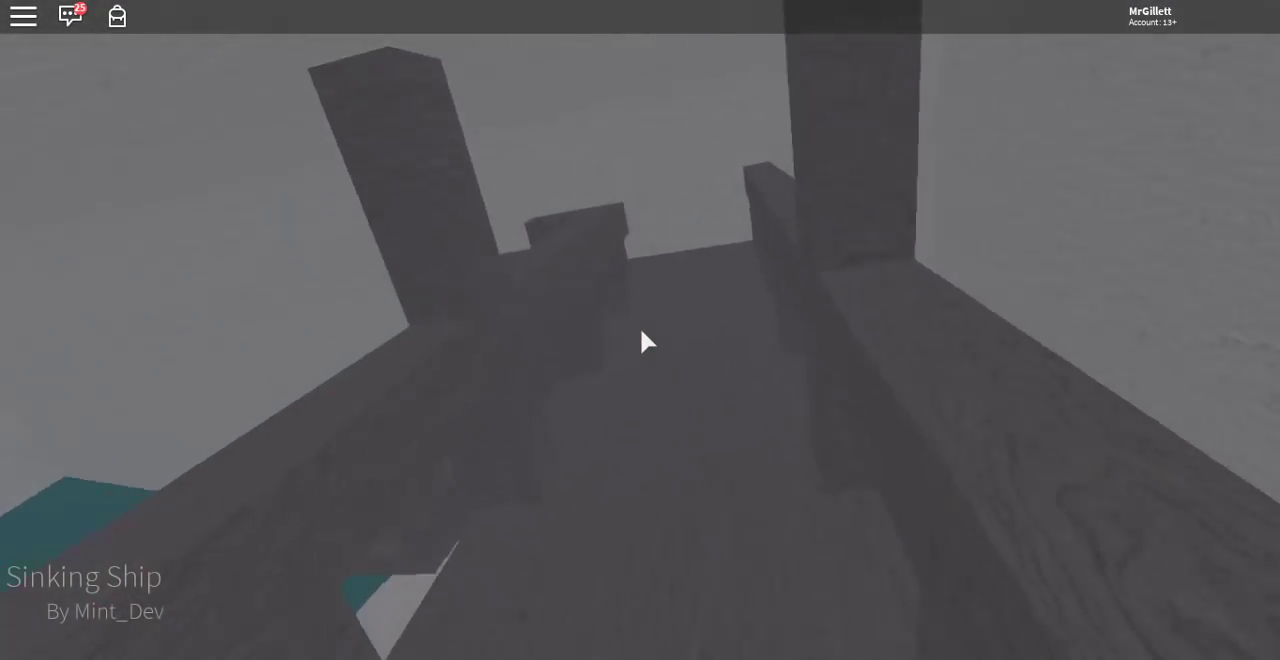
key(w)
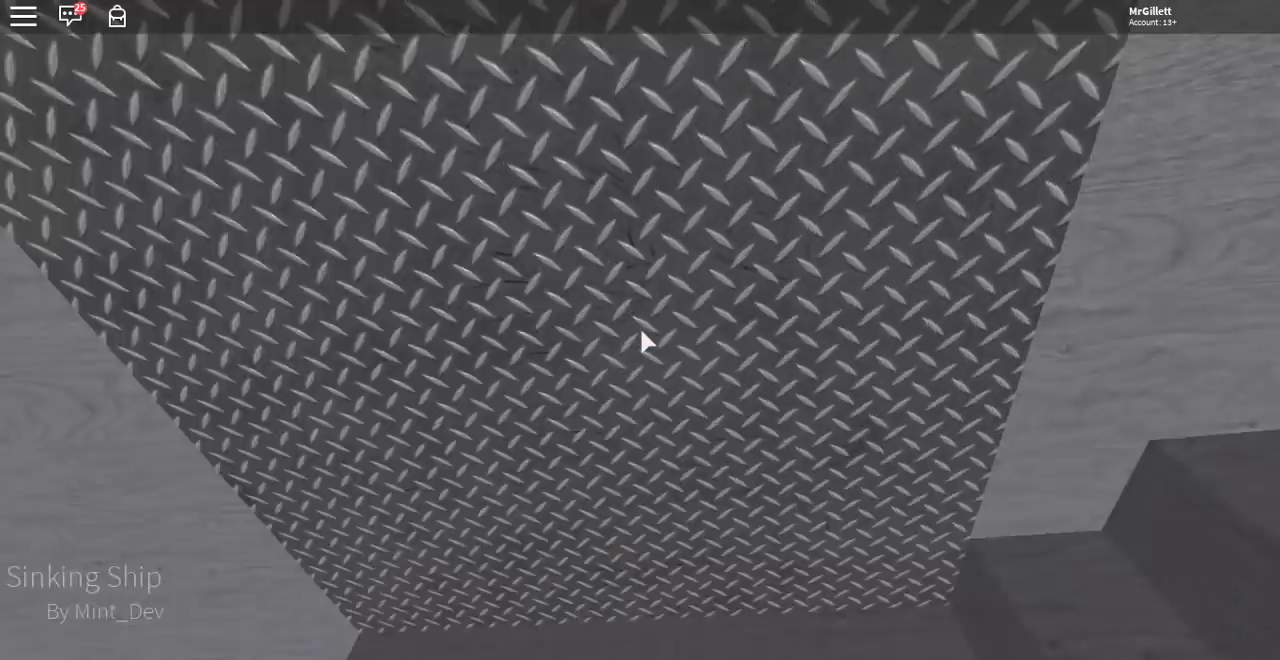
key(w)
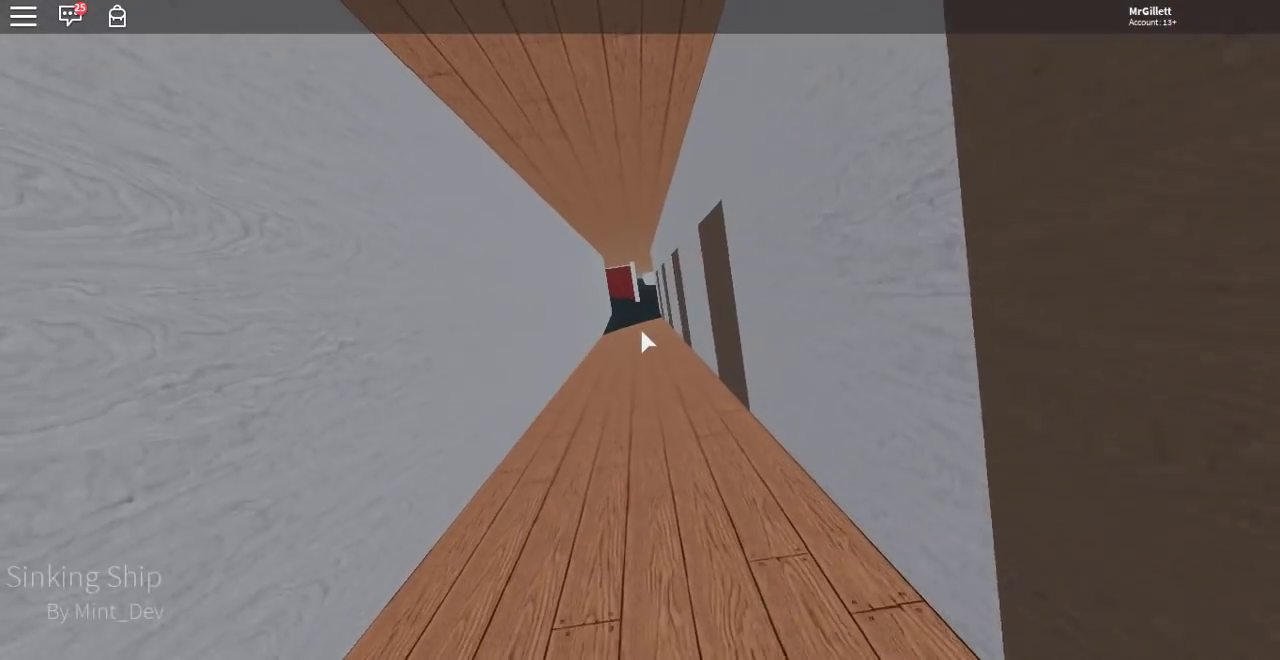
key(w)
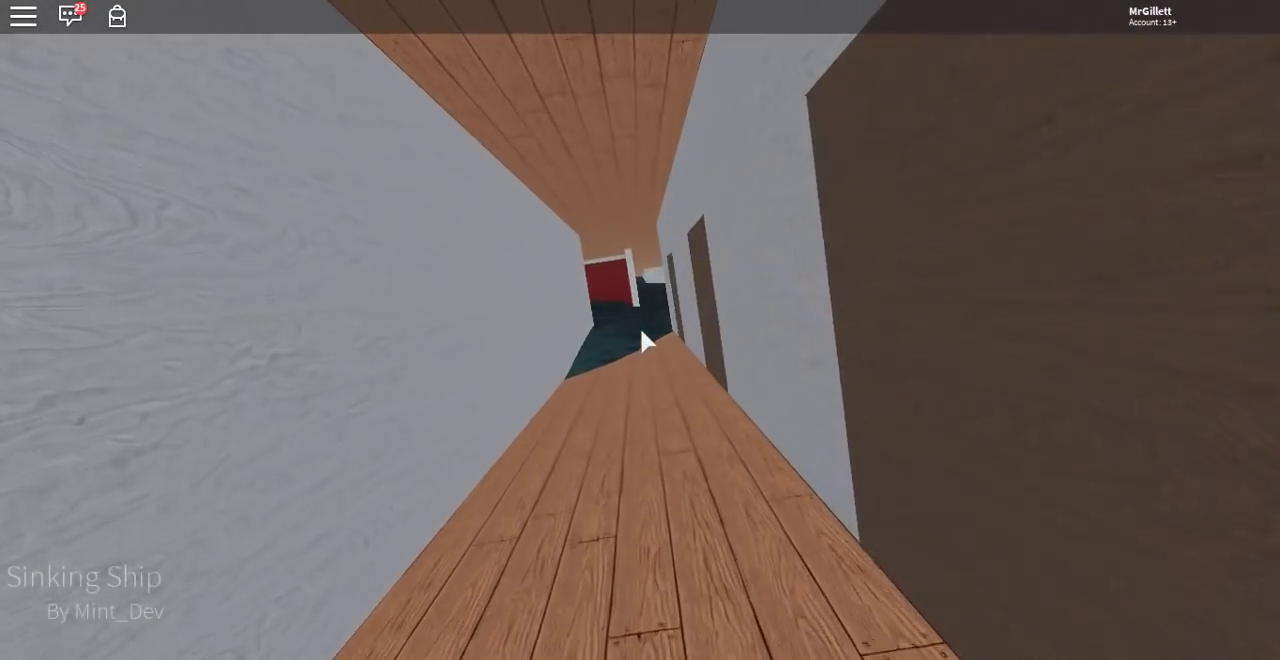
key(w)
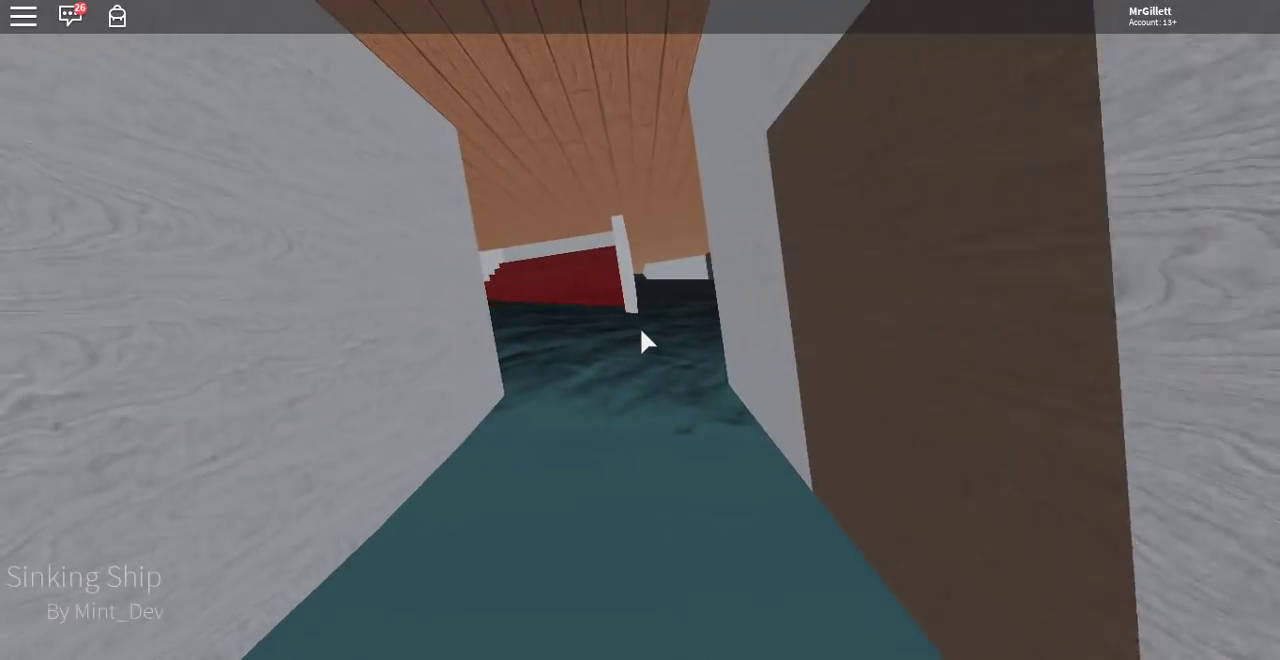
key(w)
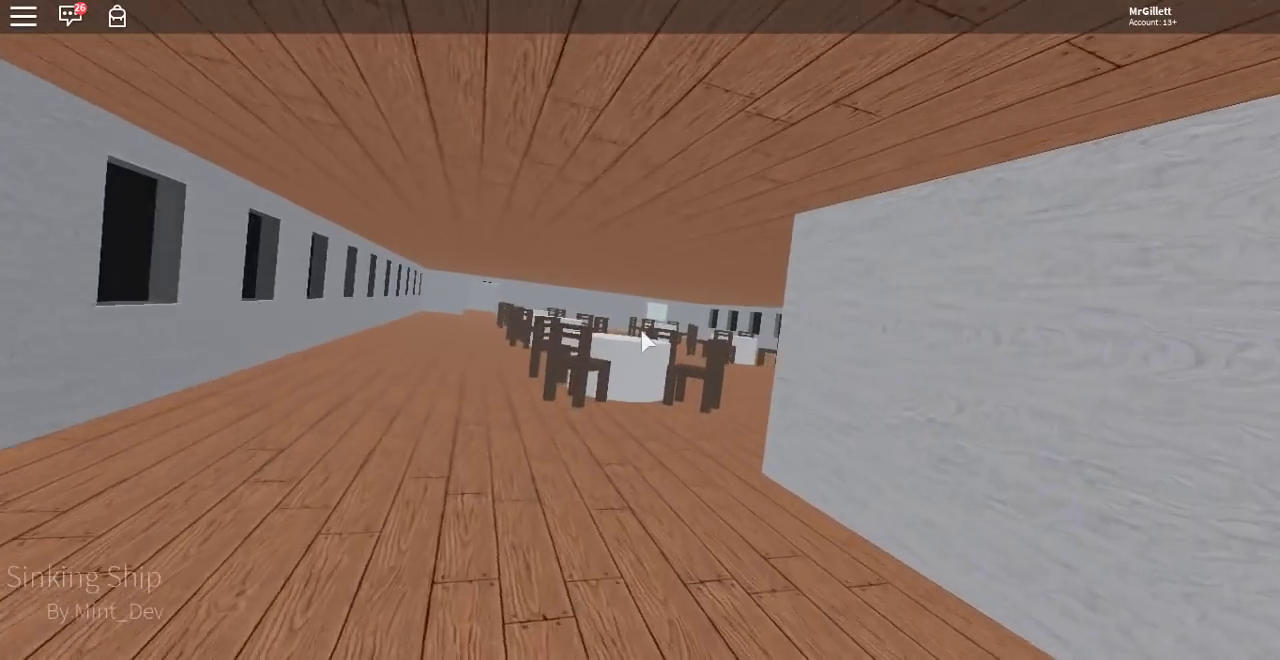
Step: Cross the dining hall past the tables and windows, then wade into the flooded corridor
key(w)
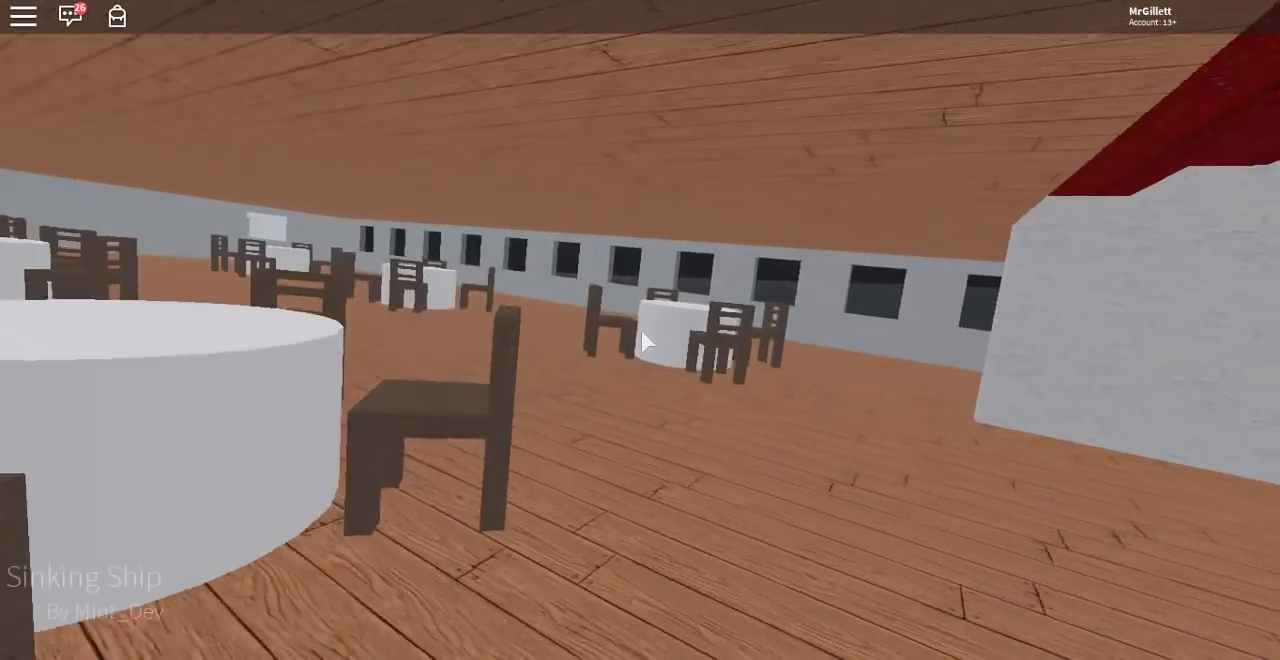
key(w)
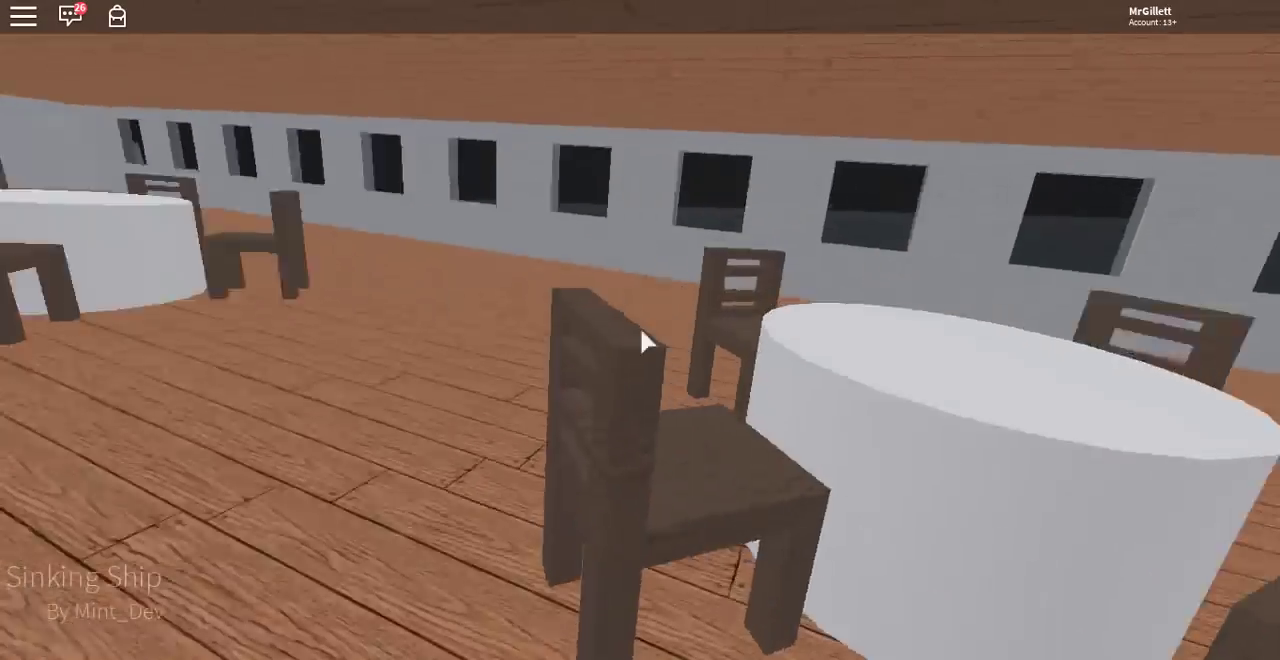
key(w)
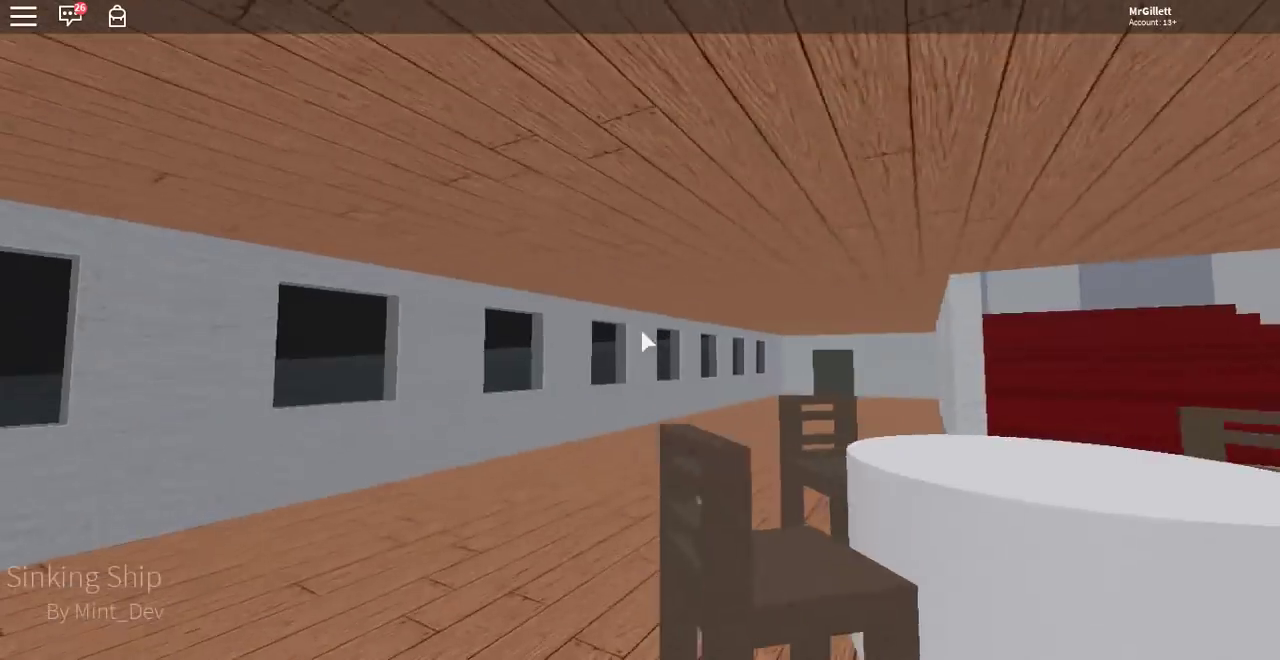
key(w)
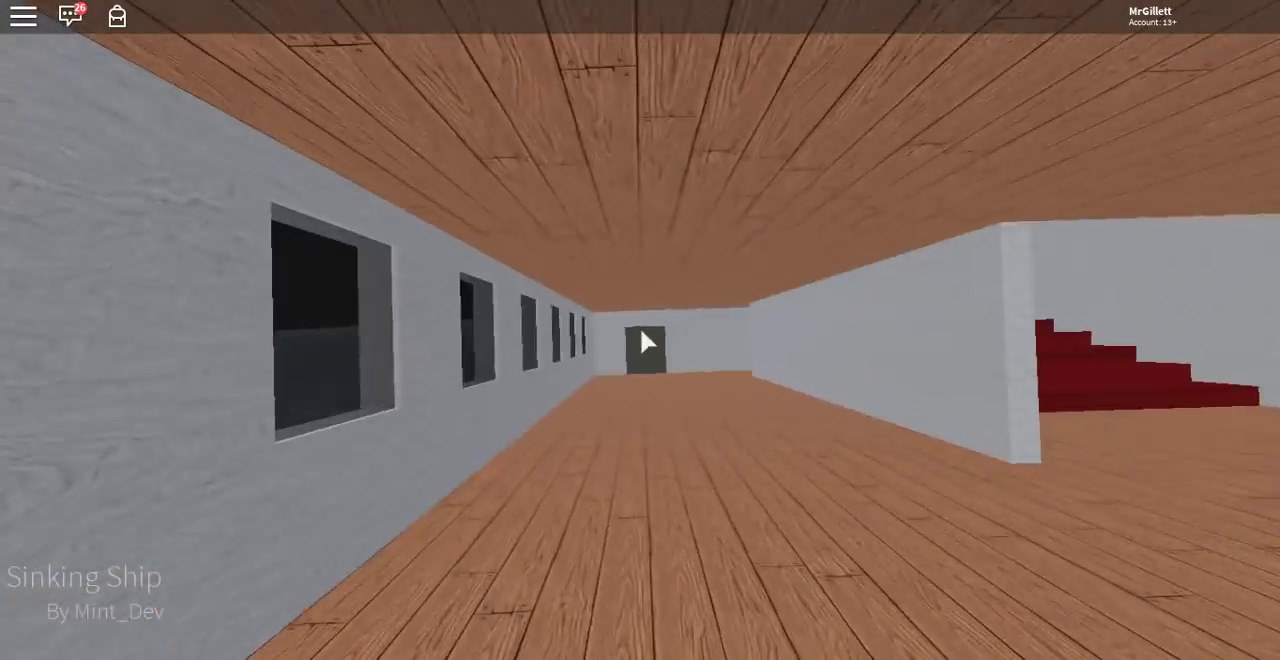
key(w)
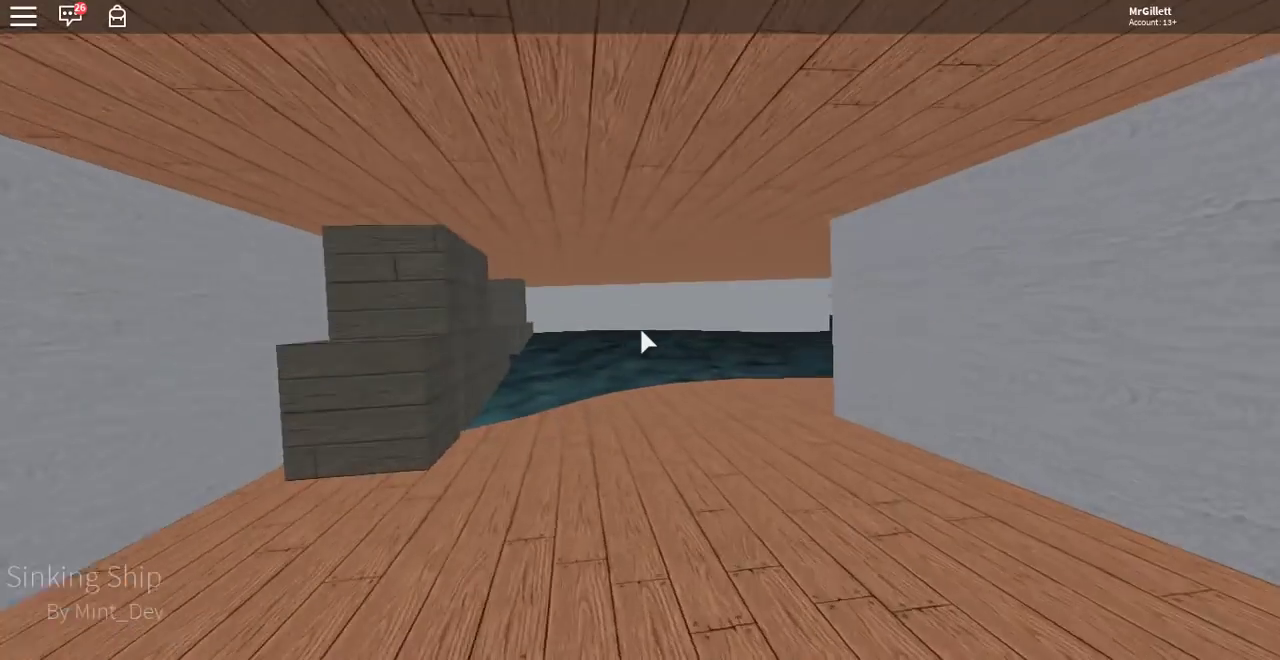
key(w)
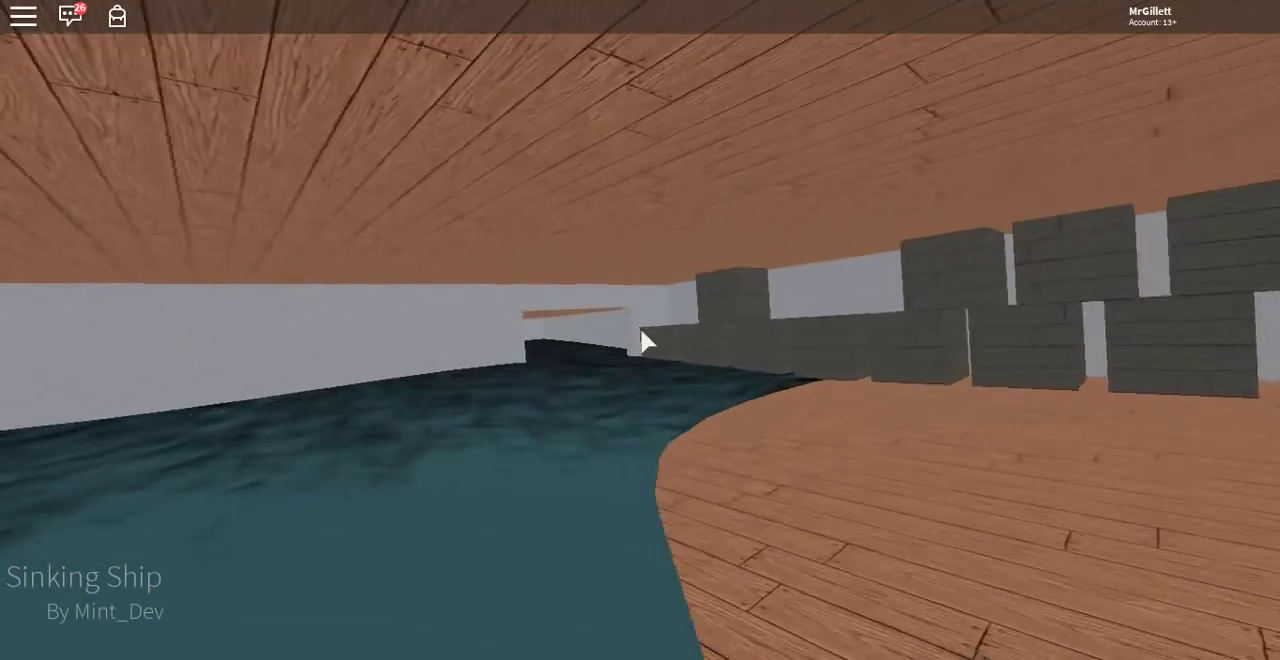
key(w)
key(w)
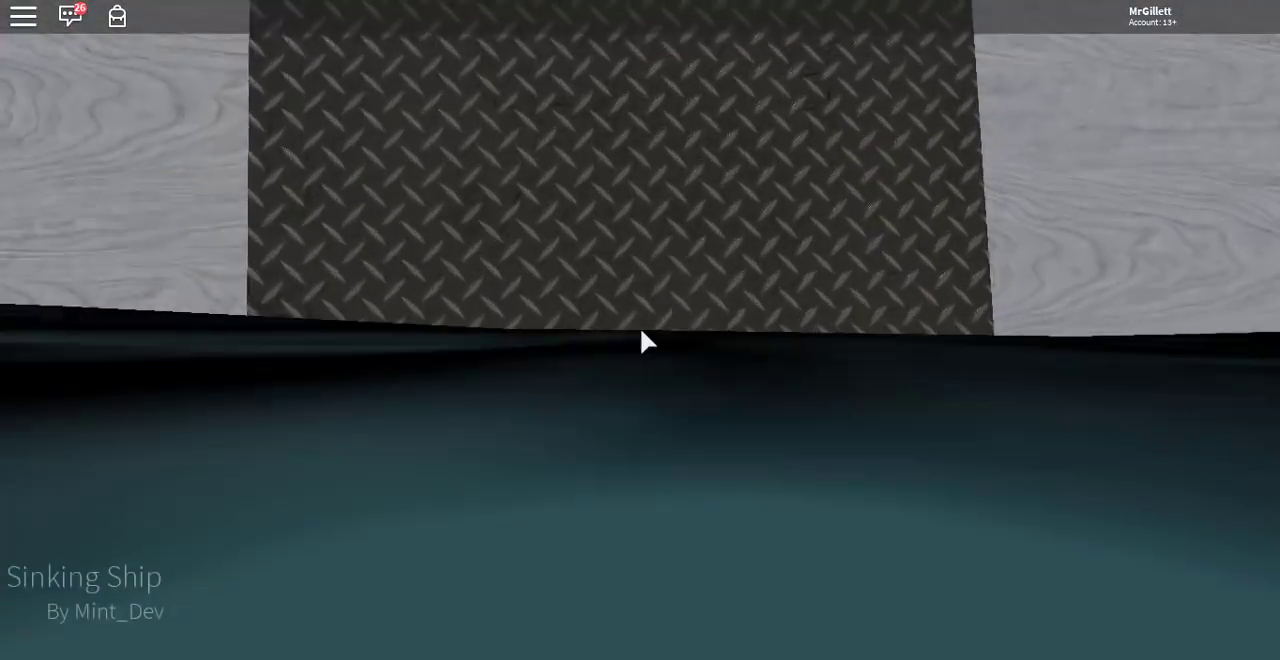
scroll(645, 342, down, 3)
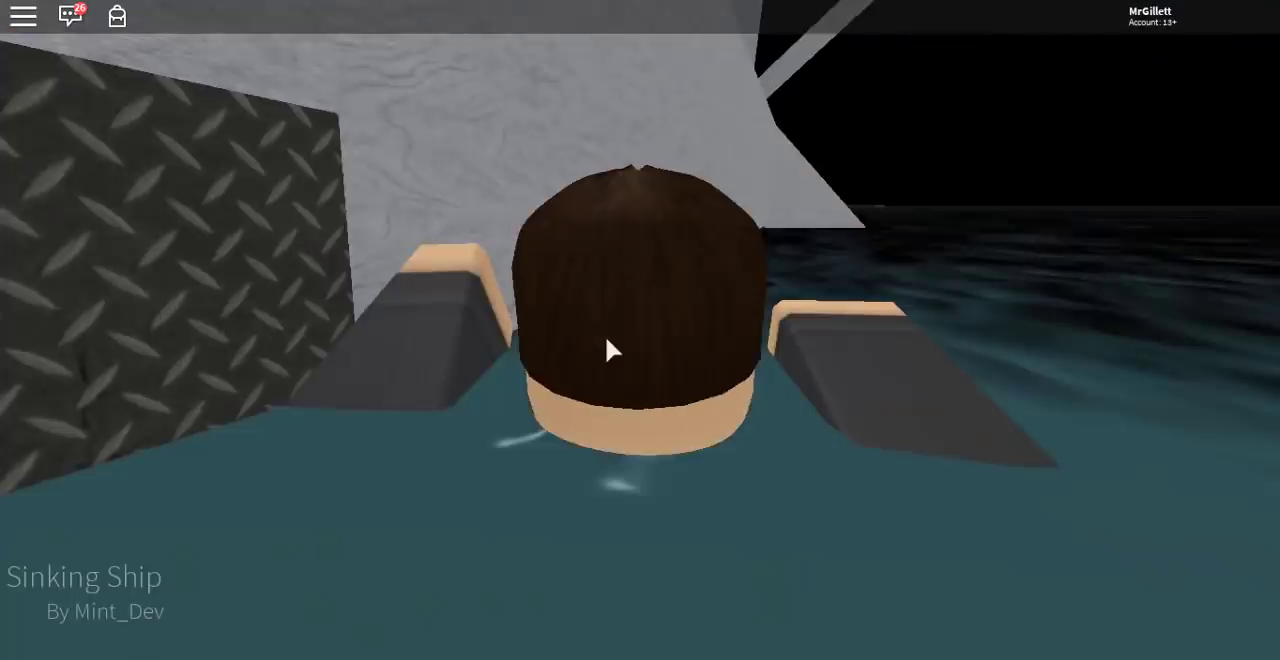
Step: Swim out of the flooded room and walk the hallway to the red staircase's top
key(w)
key(w)
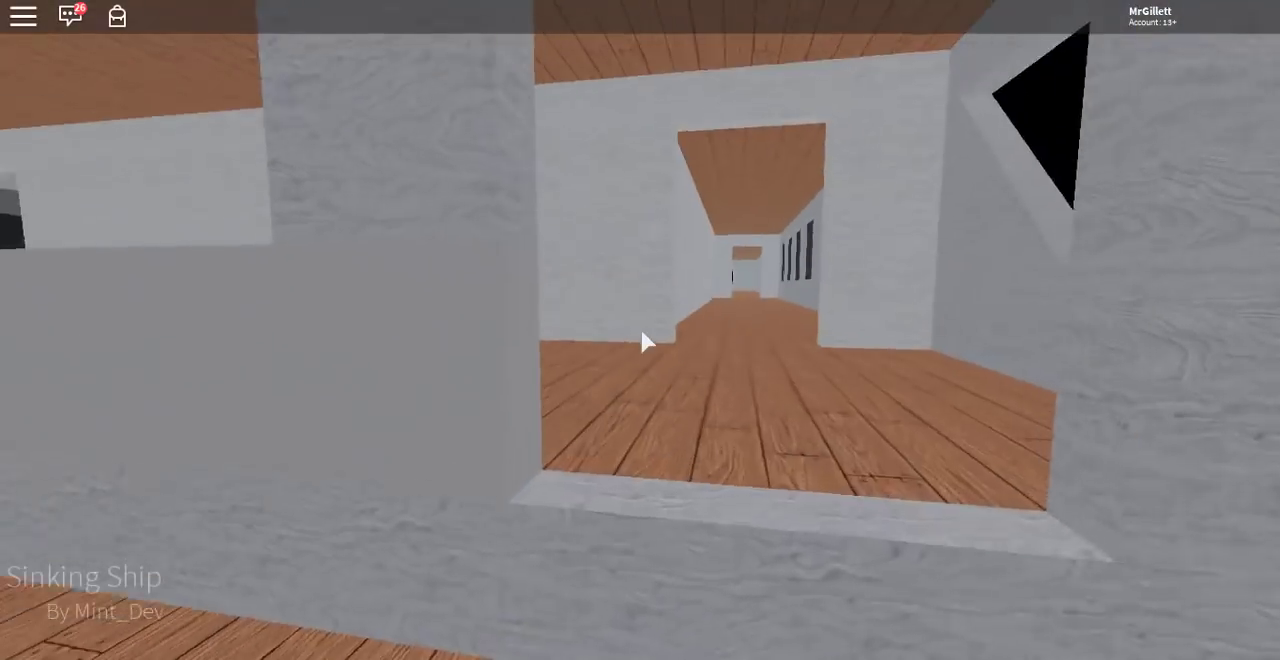
scroll(646, 344, down, 5)
scroll(646, 344, down, 5)
scroll(646, 344, down, 5)
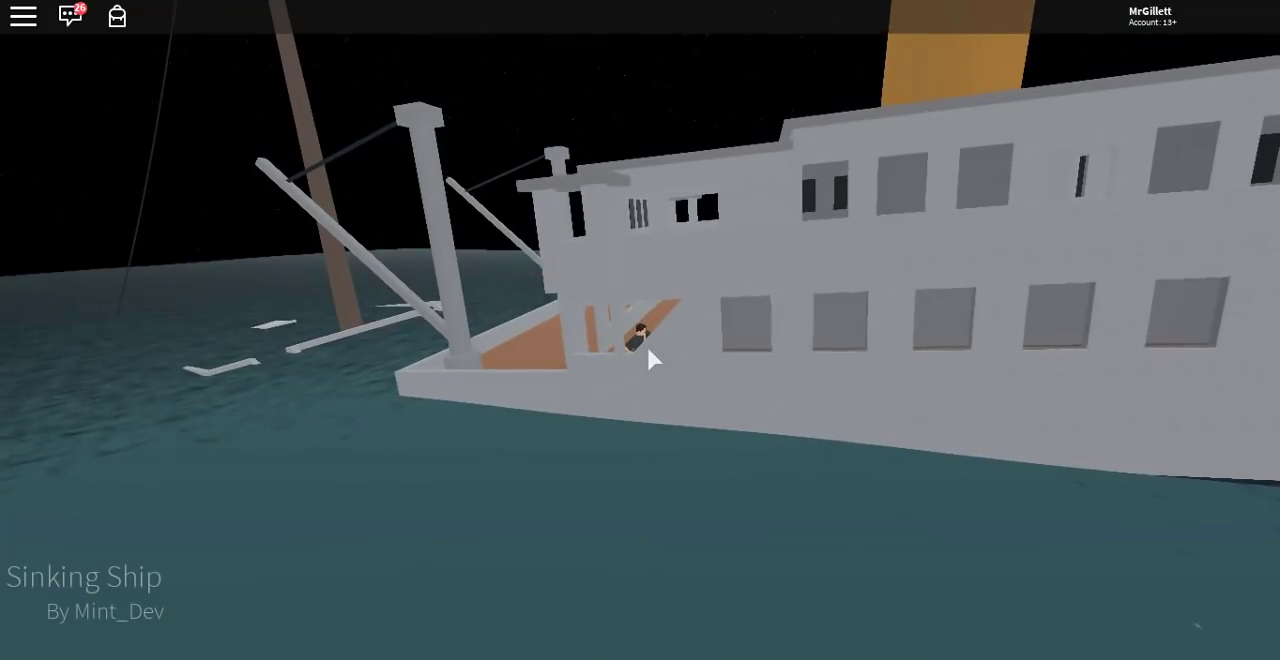
scroll(646, 344, up, 10)
scroll(646, 360, up, 3)
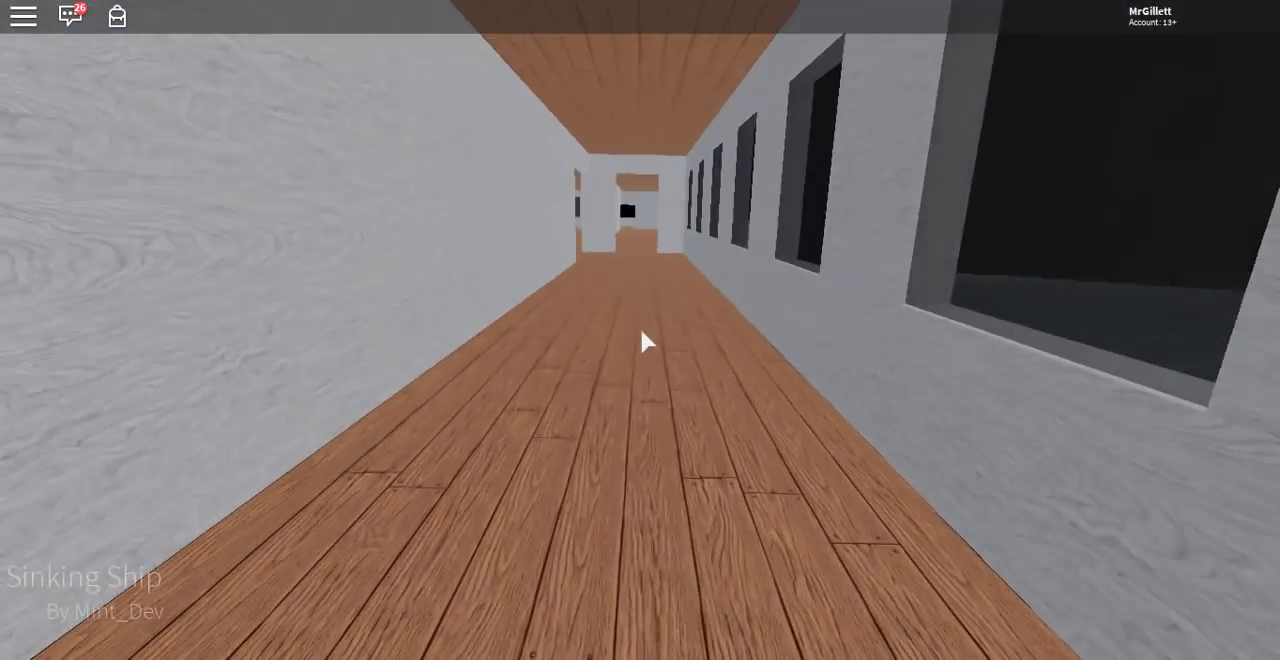
key(Left)
key(Left)
key(Left)
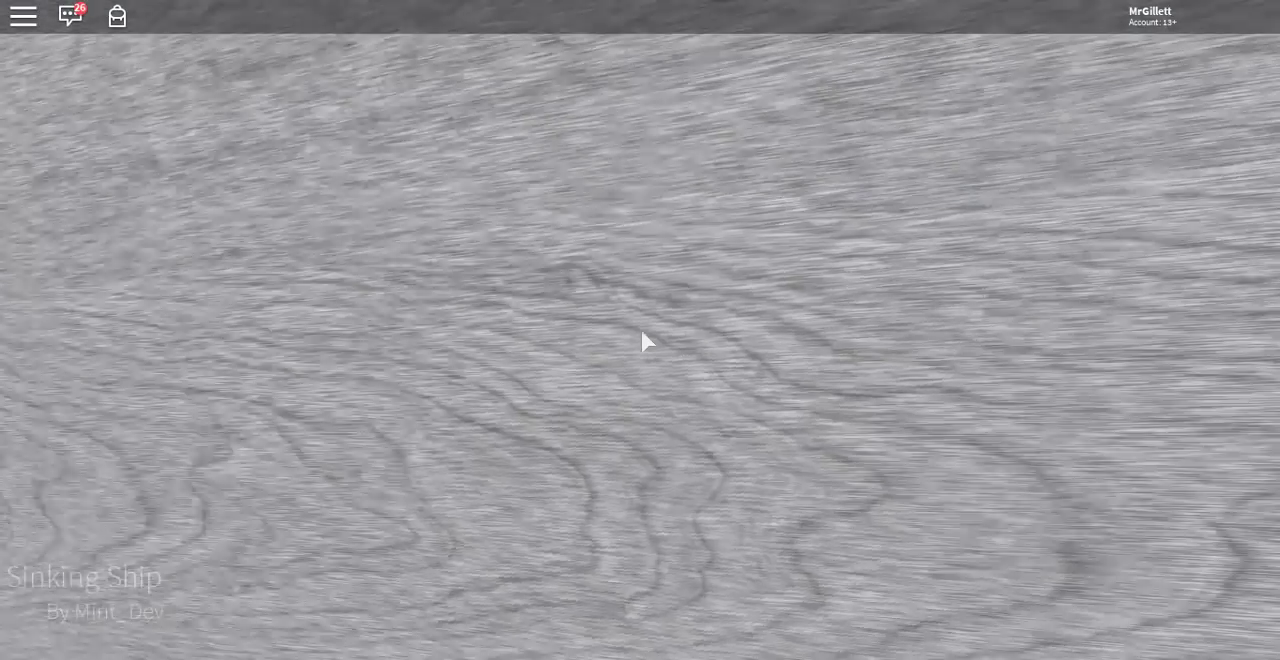
key(w)
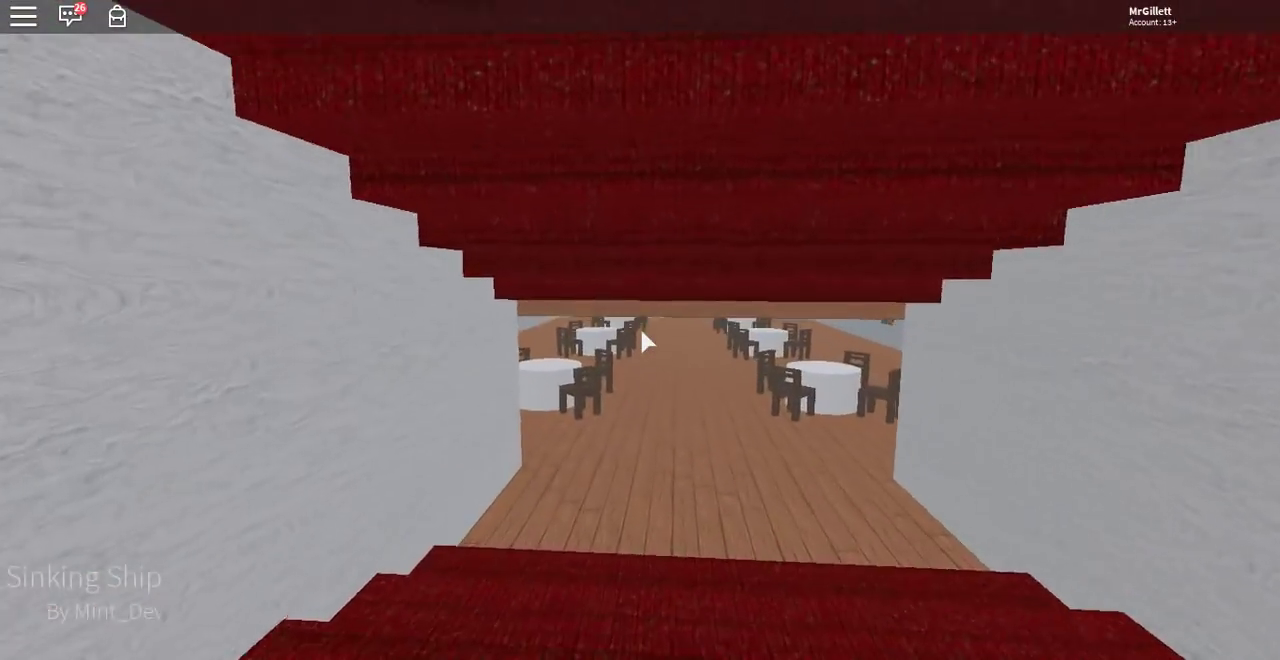
Step: Walk into the grey-table room, then back through the doorway toward the stairs
key(w)
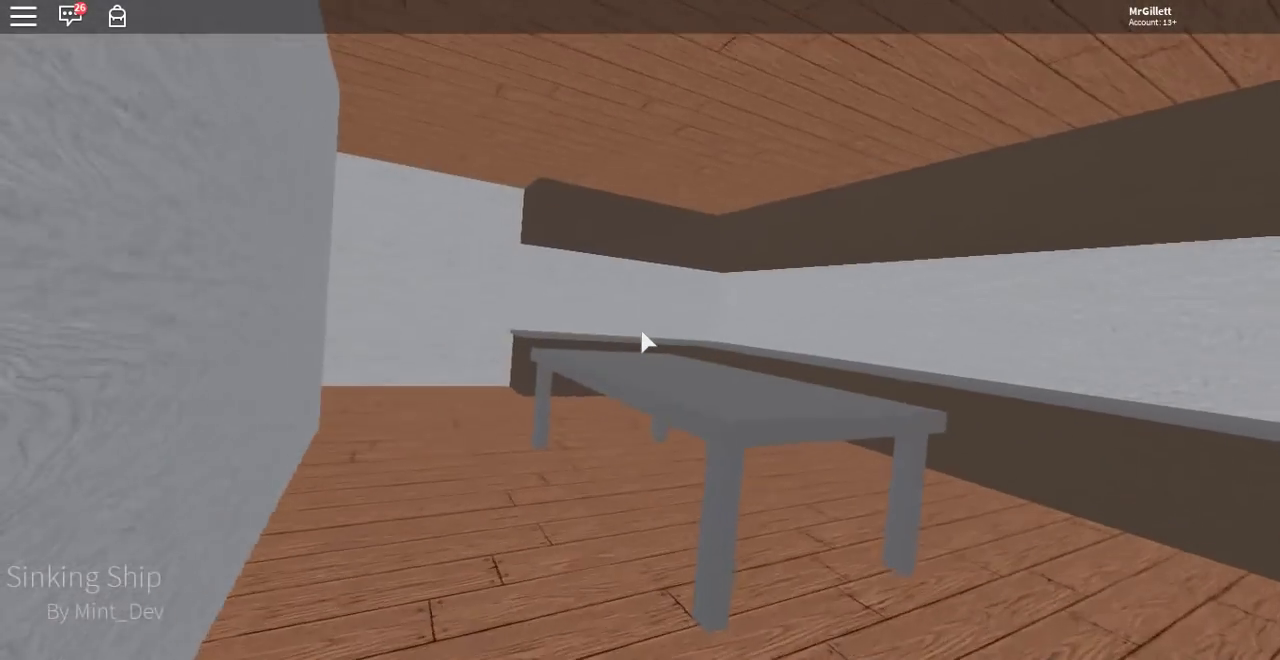
key(w)
key(w)
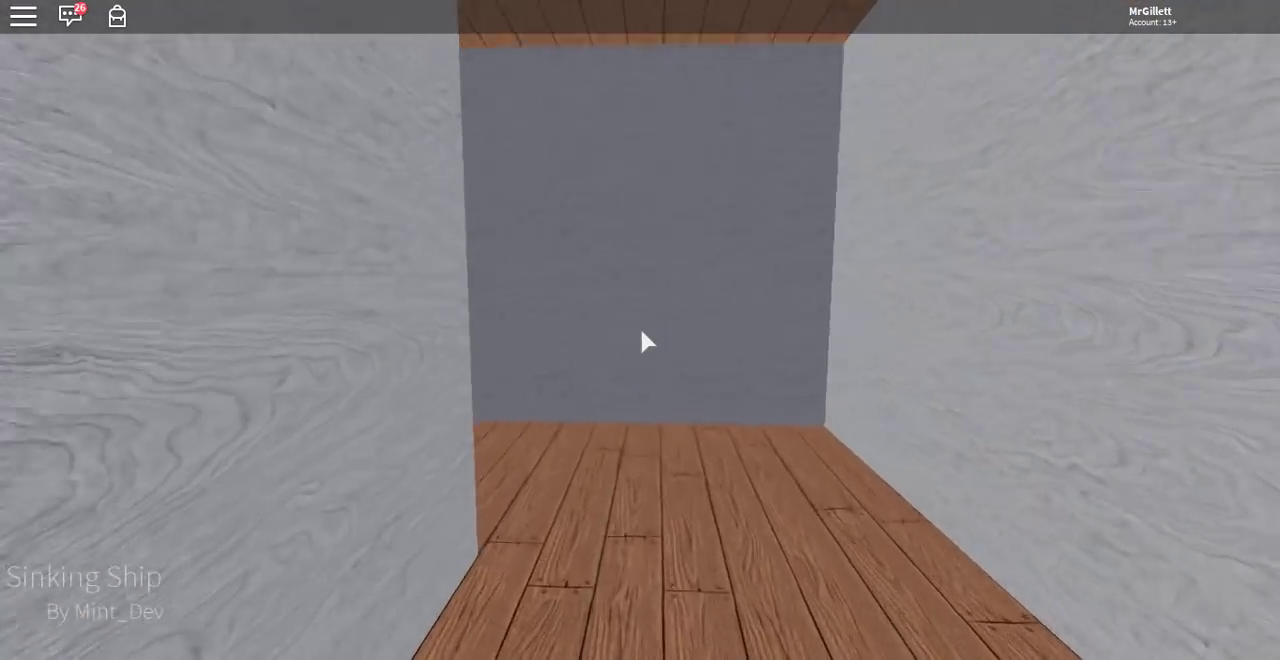
key(w)
key(w)
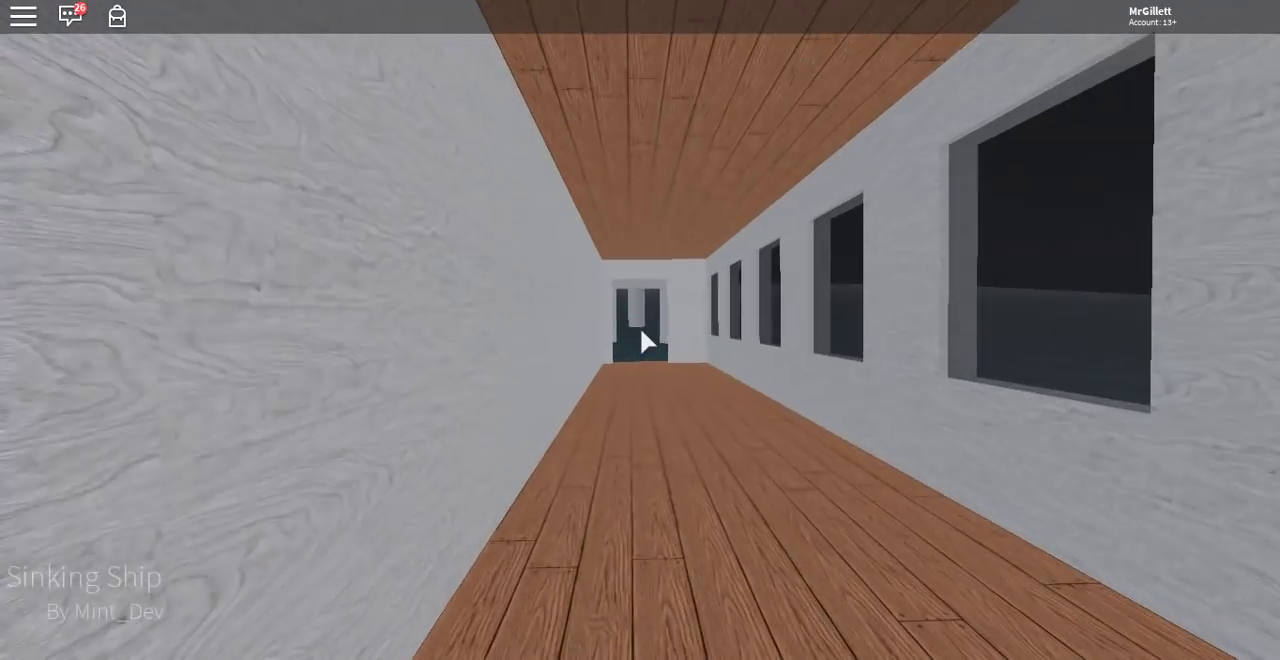
Step: Walk out along the deck, climb high onto the mast, and orbit the view around the character
key(w)
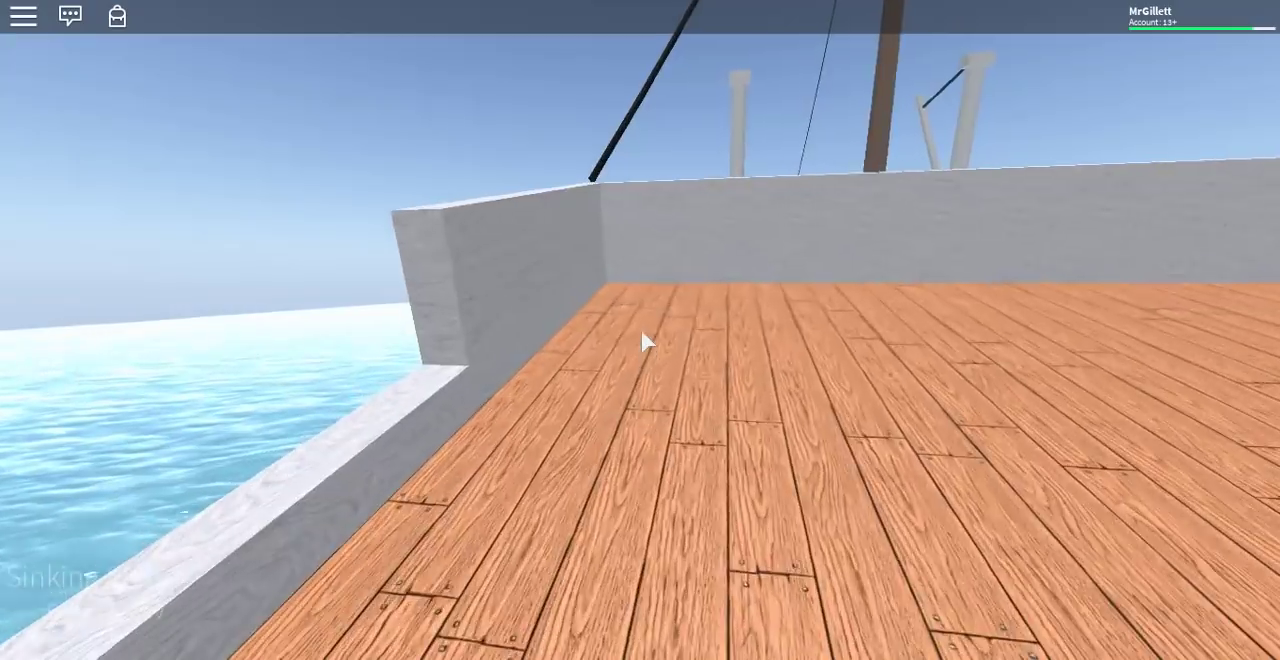
key(w)
key(w)
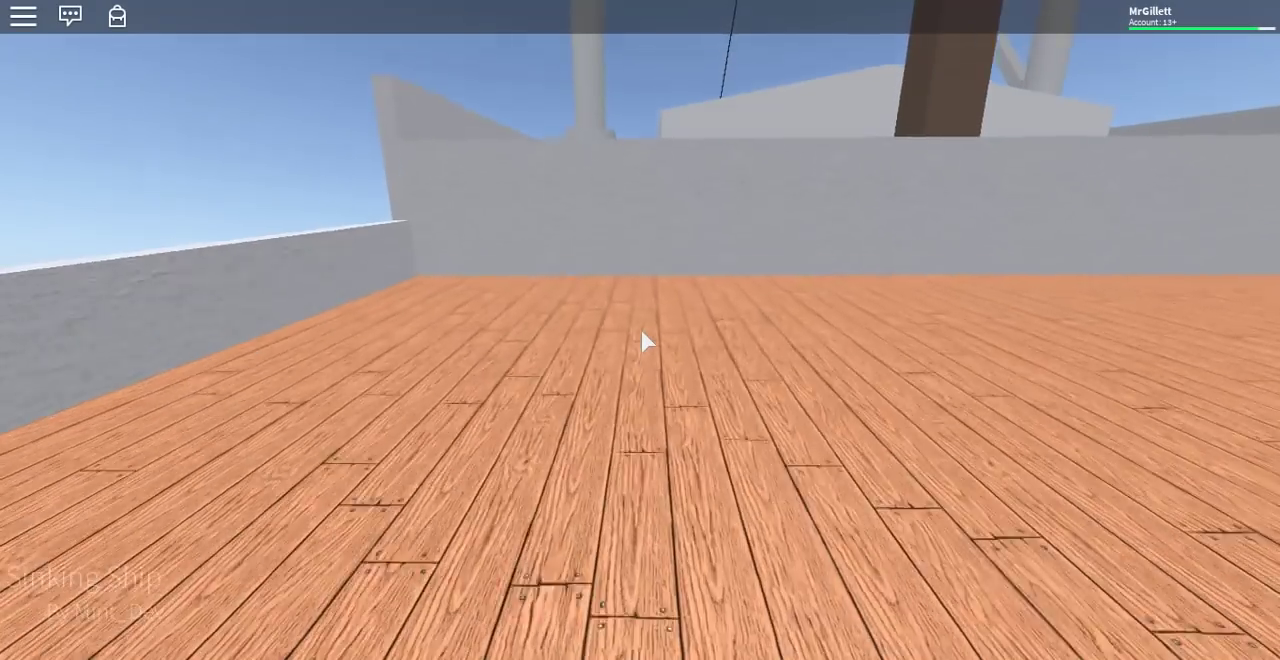
key(w)
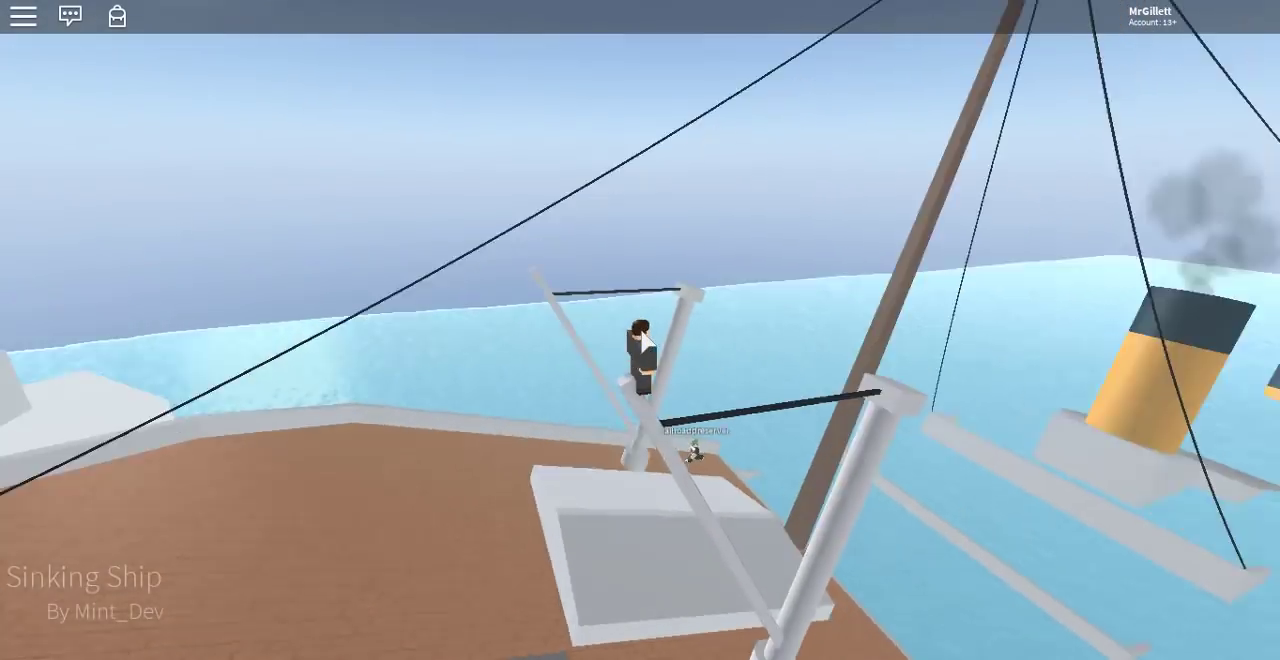
drag(640, 340, 650, 372)
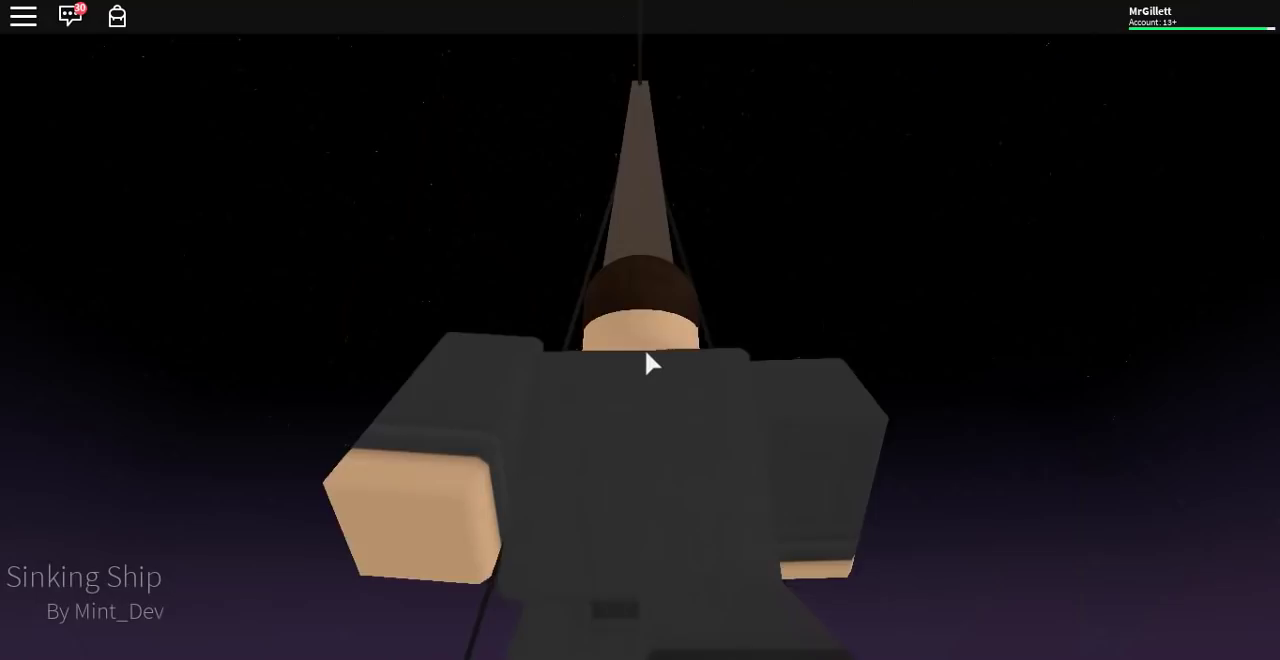
Step: Jump overboard and swim toward the other player and the sinking ship
key(w)
key(w)
key(w)
scroll(650, 372, up, 5)
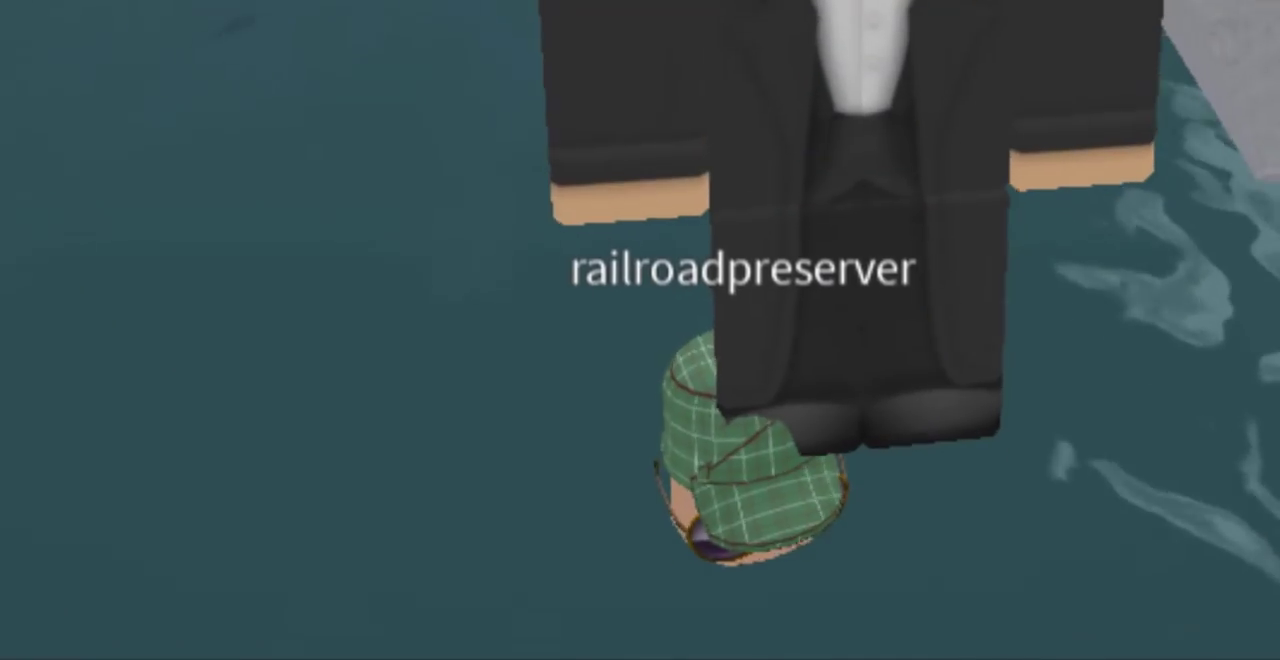
key(w)
scroll(645, 357, down, 5)
key(w)
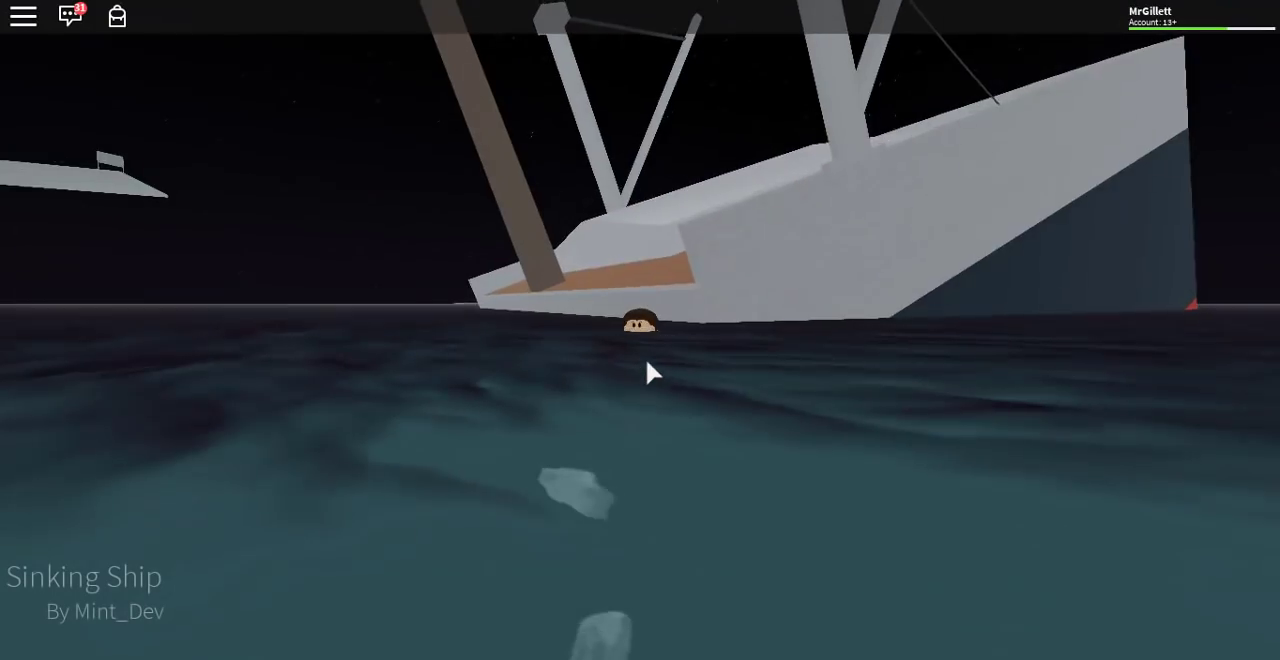
drag(645, 357, 645, 357)
key(w)
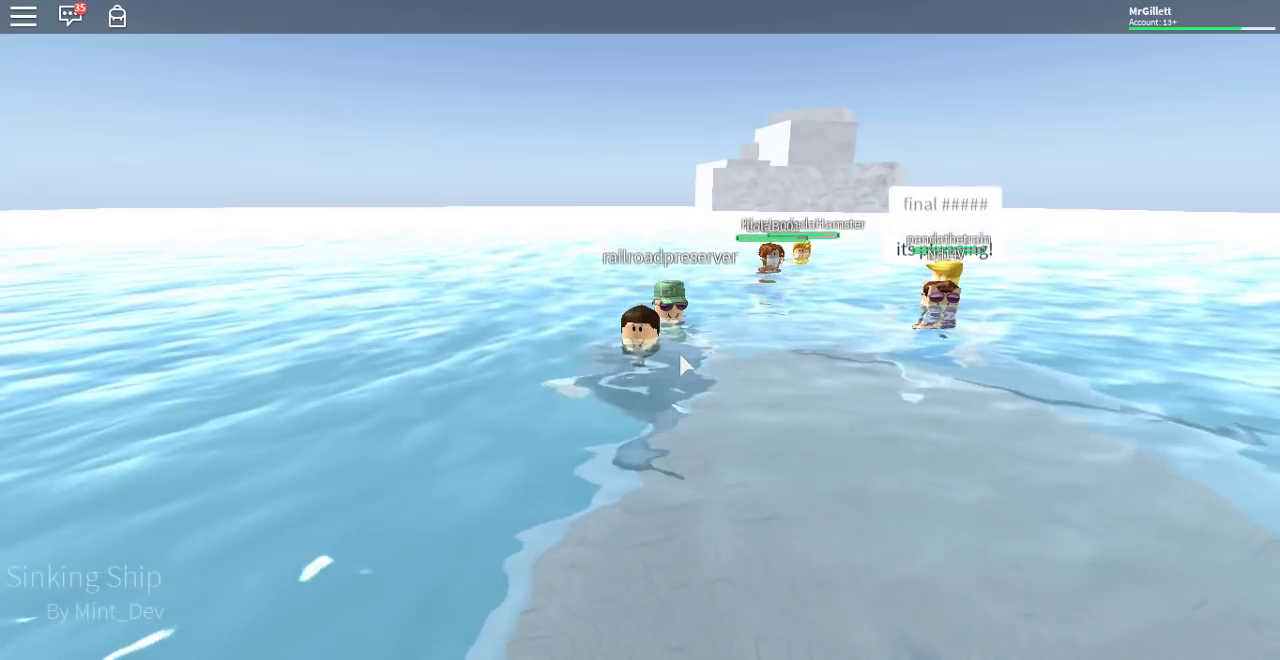
drag(679, 353, 679, 353)
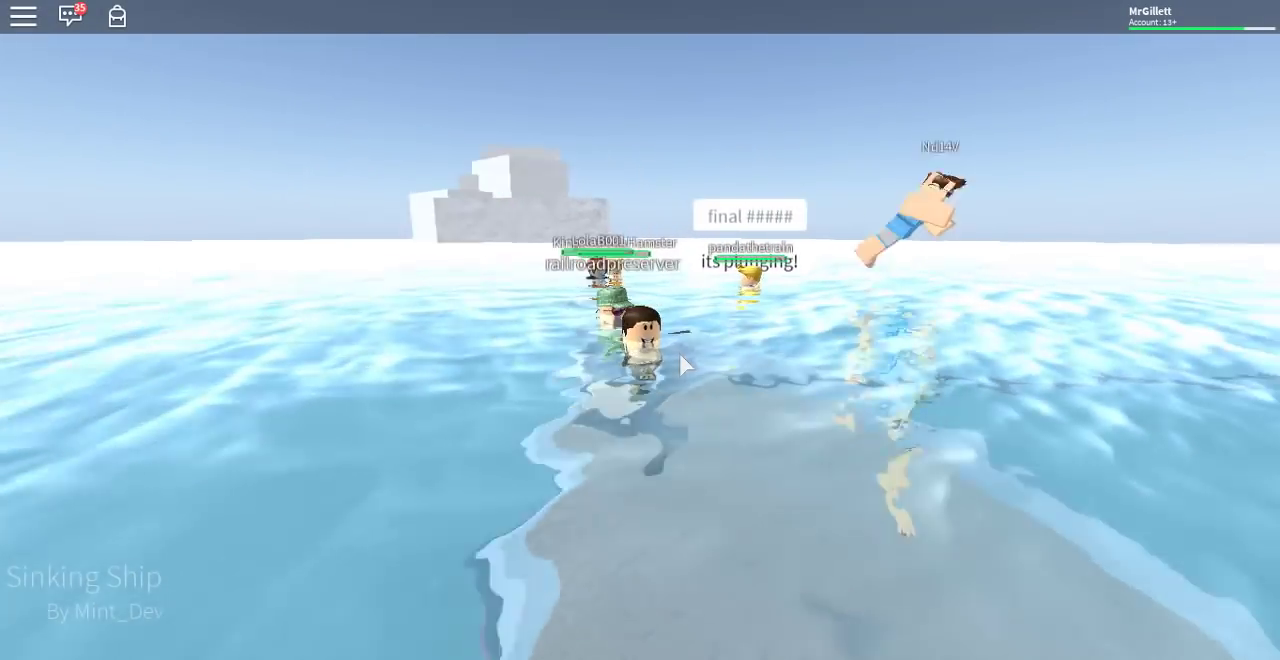